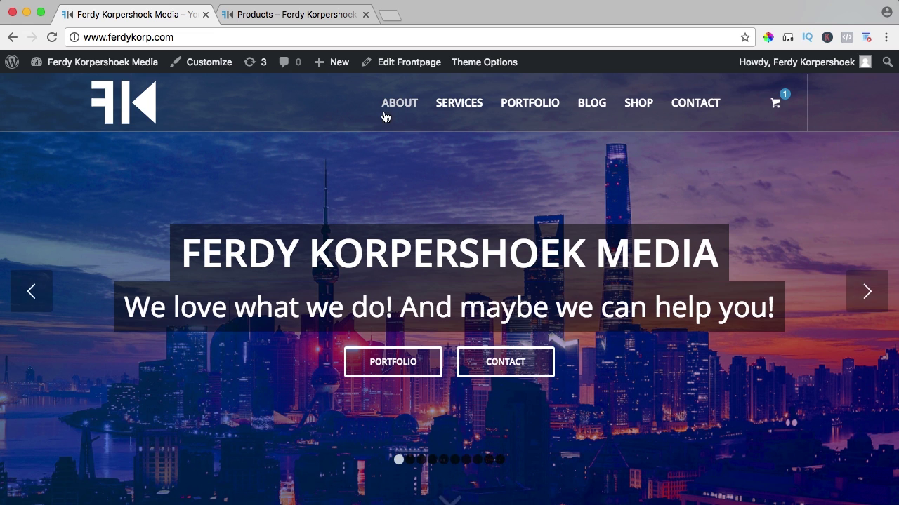
Show the '+ New' admin-bar menu listing Product and other content types
mouse_move(334, 61)
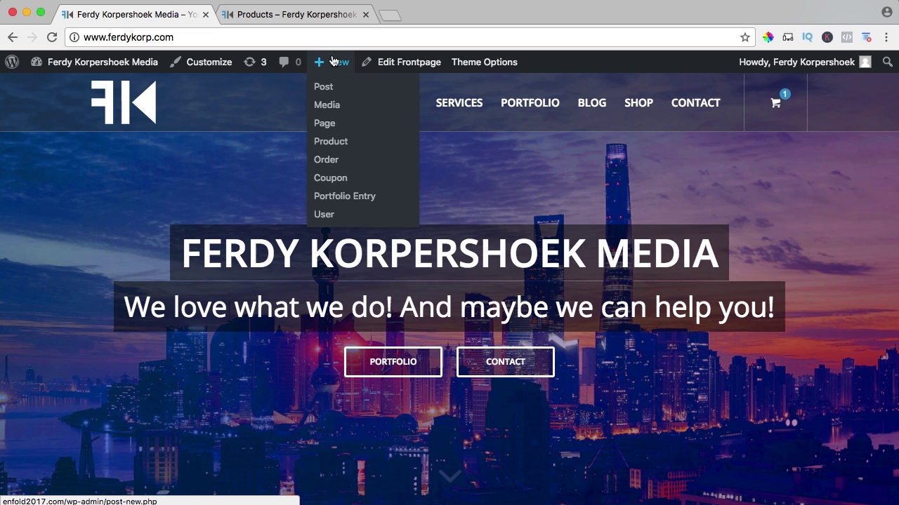
Start a new product titled 'USB Stick'
left_click(334, 143)
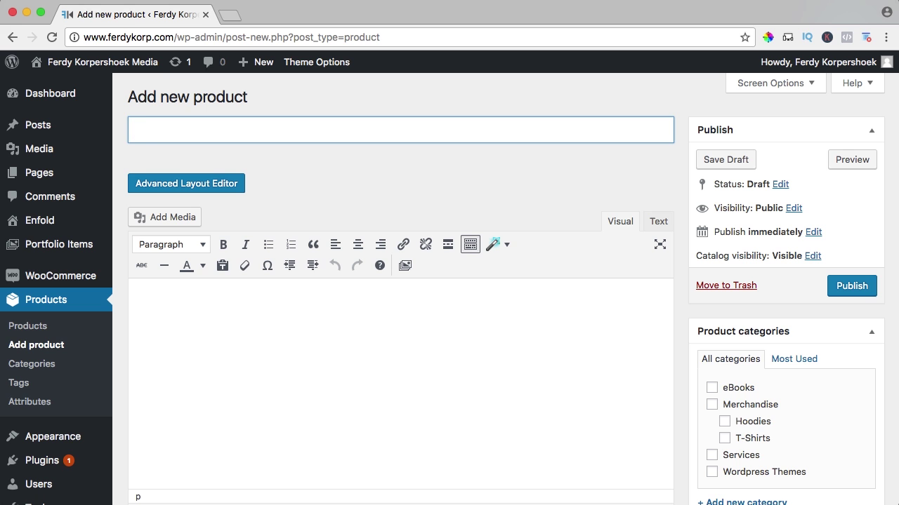
type("USB Stick")
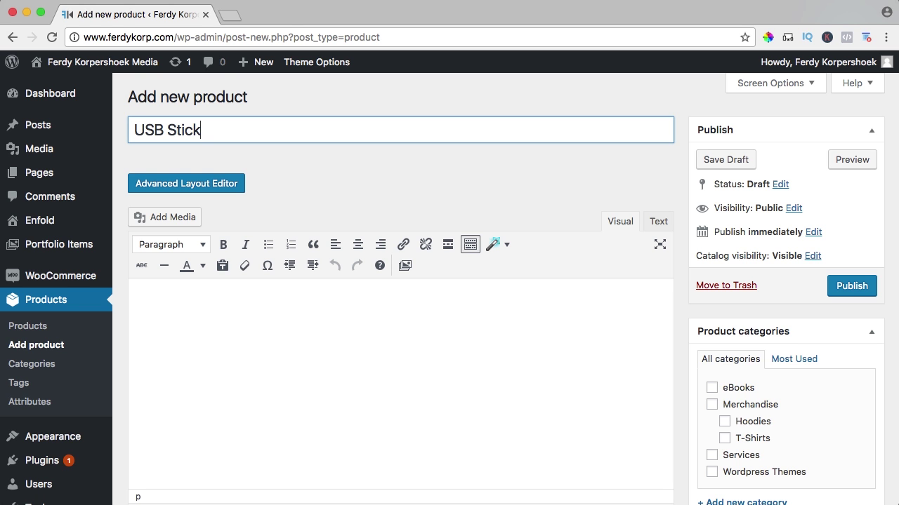
scroll(460, 187, "down", 10)
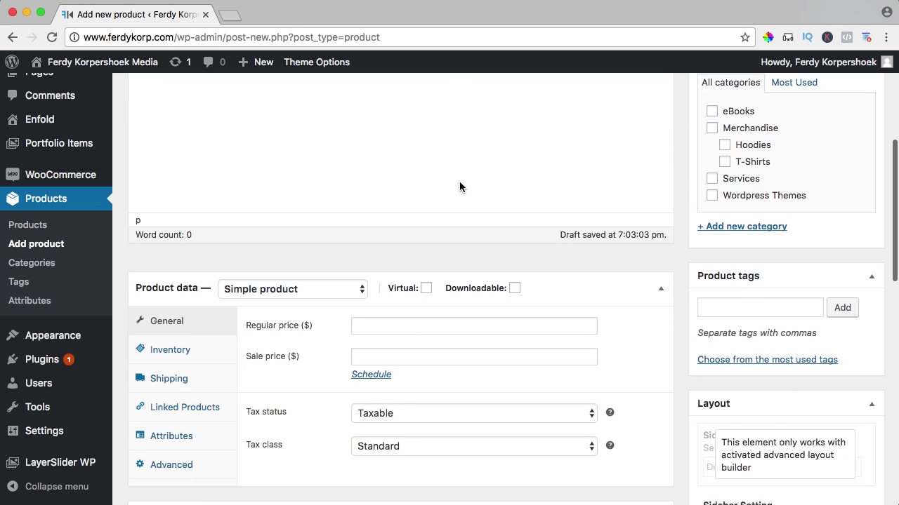
Make it a Grouped product with SKU 0006 and short description 'Choose an USB stick'
left_click(260, 172)
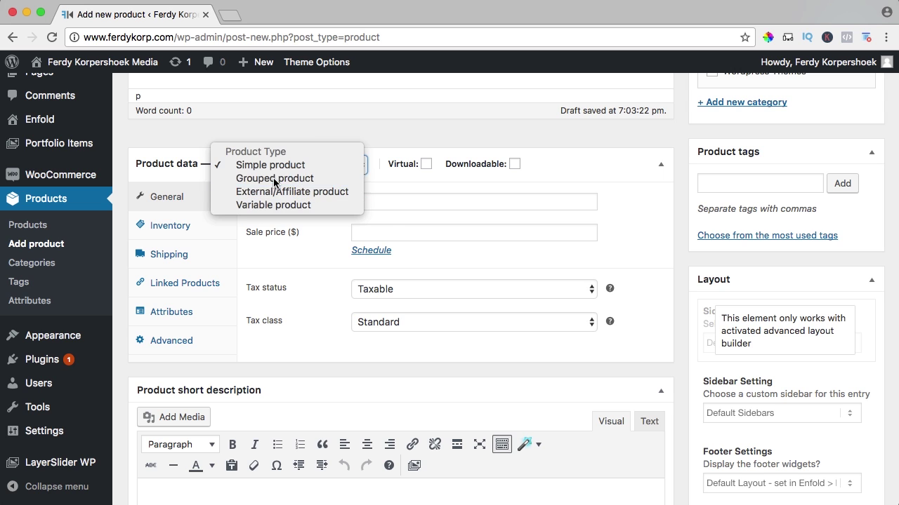
left_click(270, 181)
left_click(378, 199)
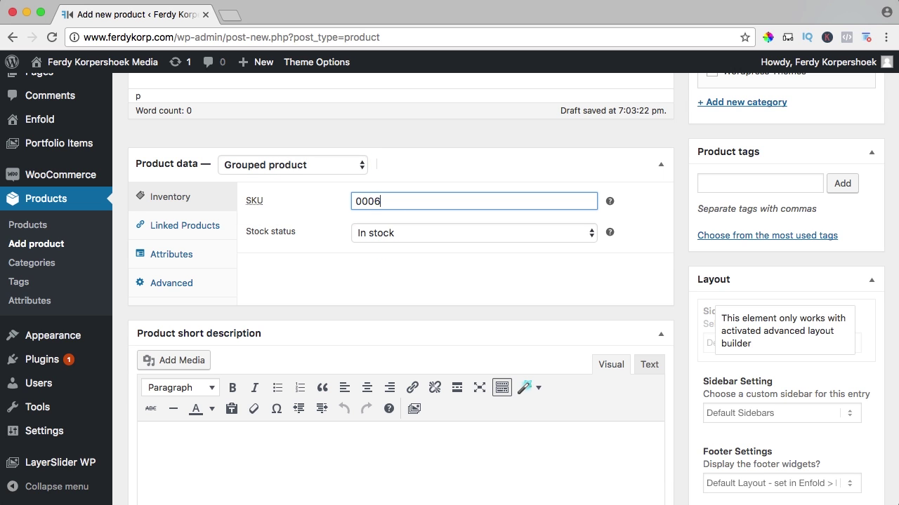
scroll(383, 234, "up", 2)
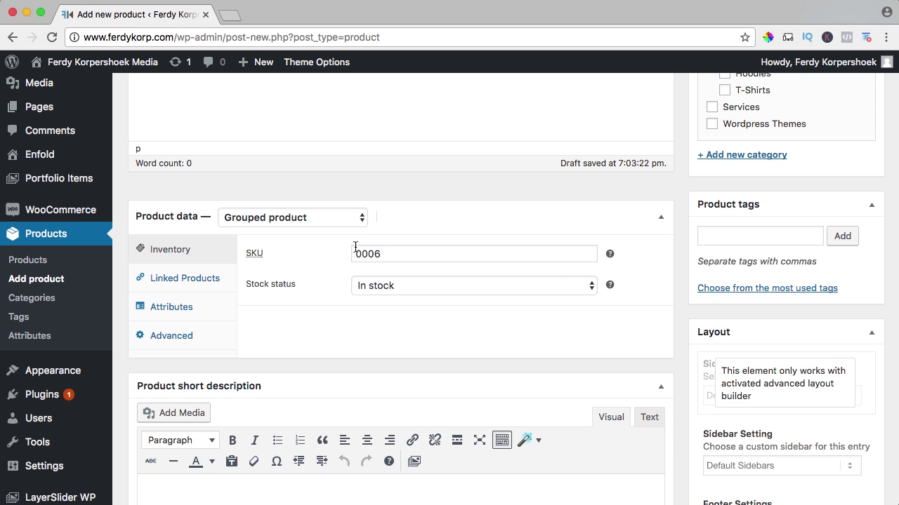
scroll(313, 223, "up", 3)
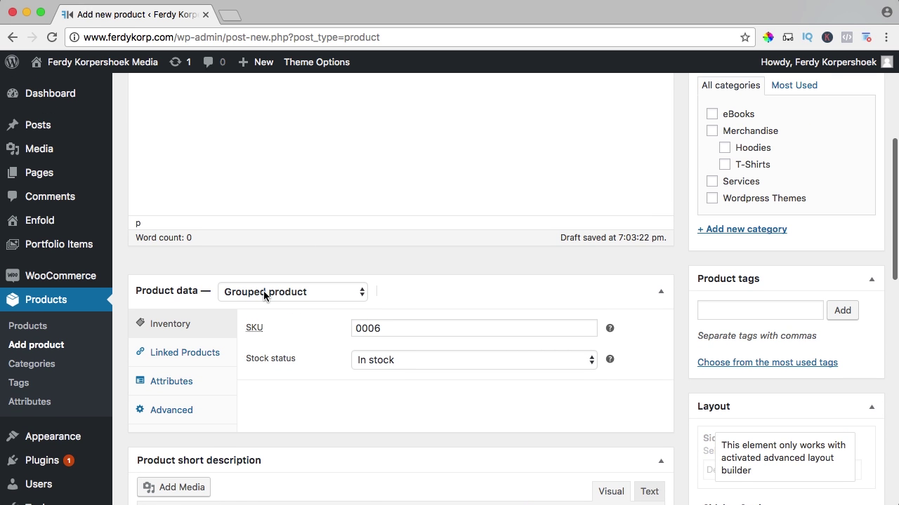
scroll(277, 305, "up", 1)
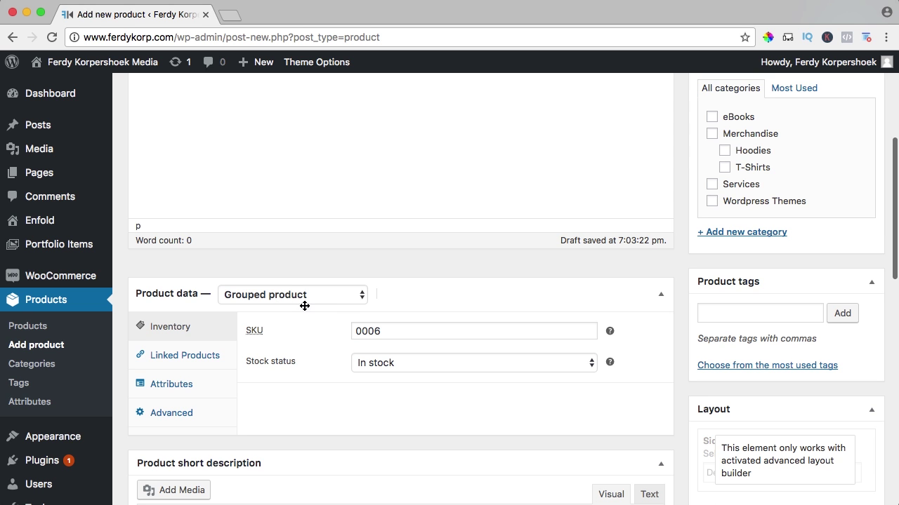
scroll(294, 320, "down", 2)
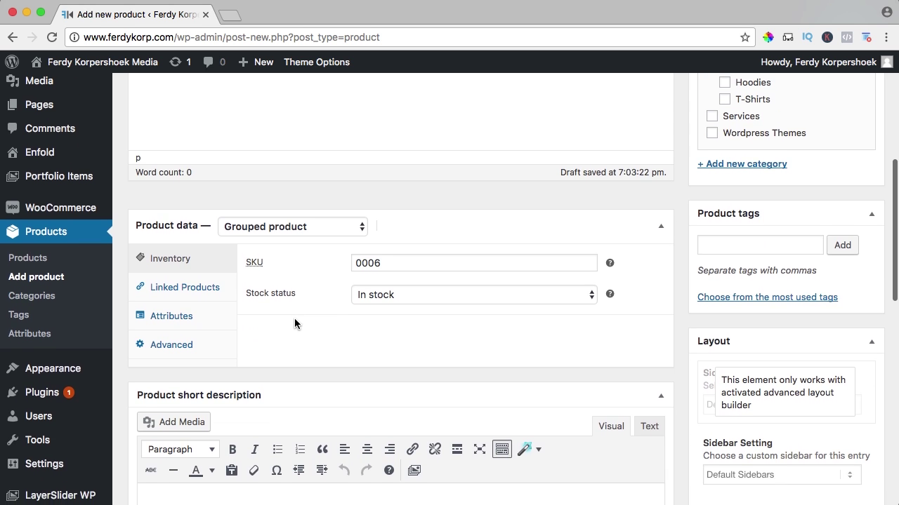
scroll(295, 320, "up", 5)
scroll(296, 324, "up", 2)
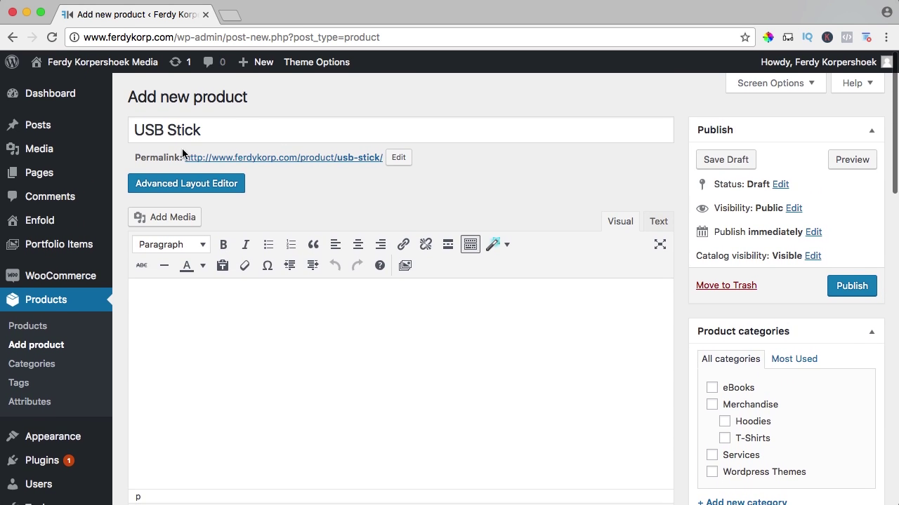
scroll(292, 267, "down", 5)
scroll(291, 254, "up", 1)
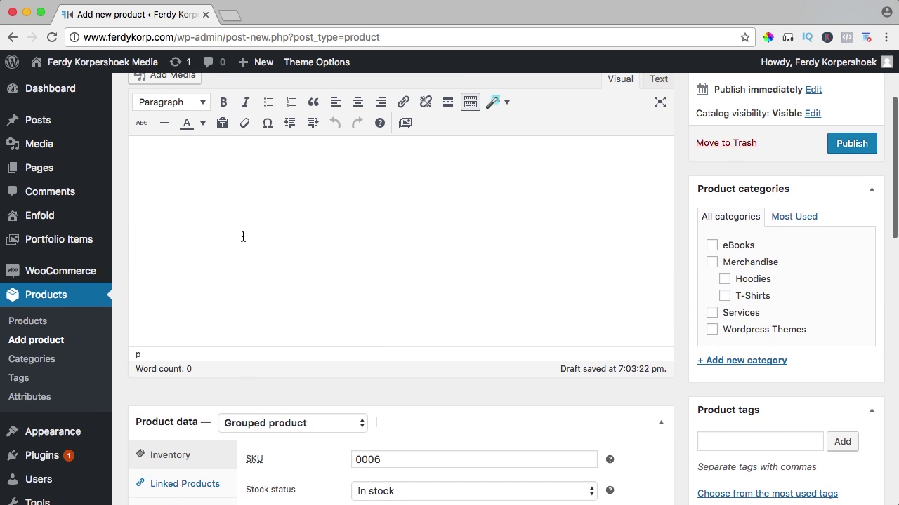
scroll(273, 211, "down", 9)
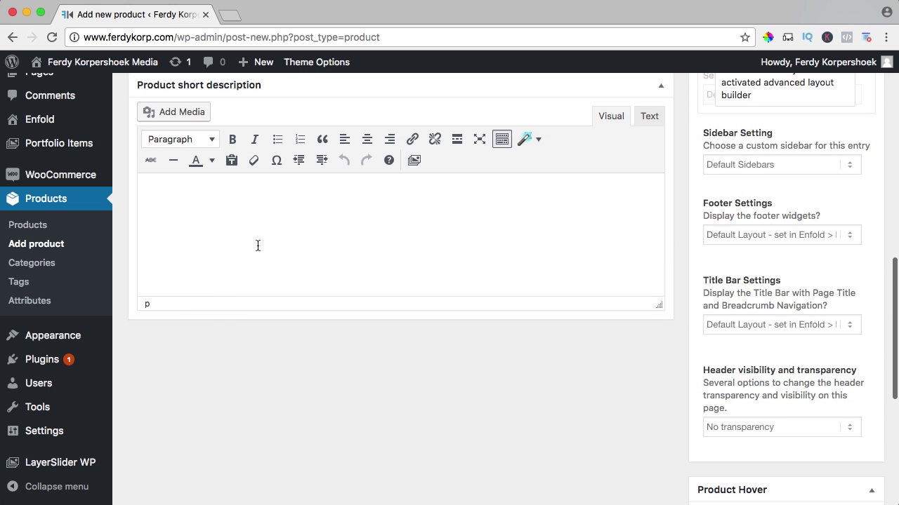
type("Choose an USB stick")
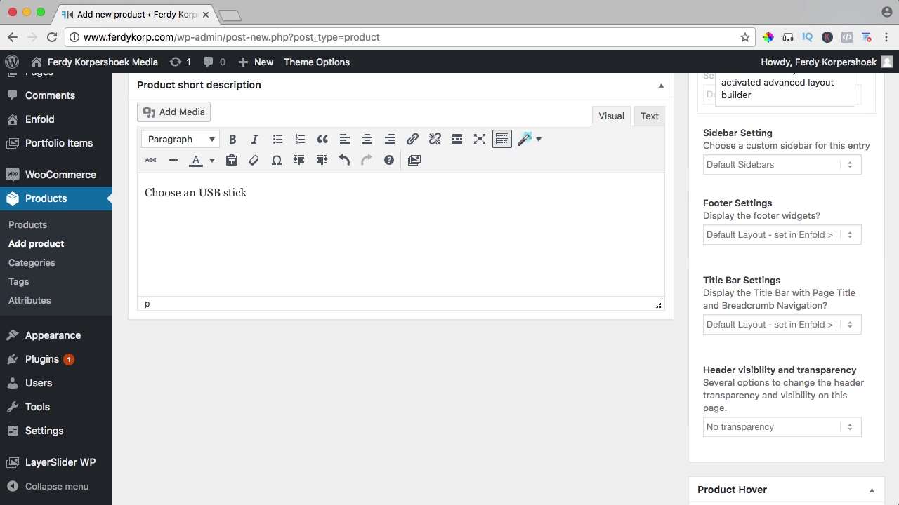
scroll(732, 294, "down", 5)
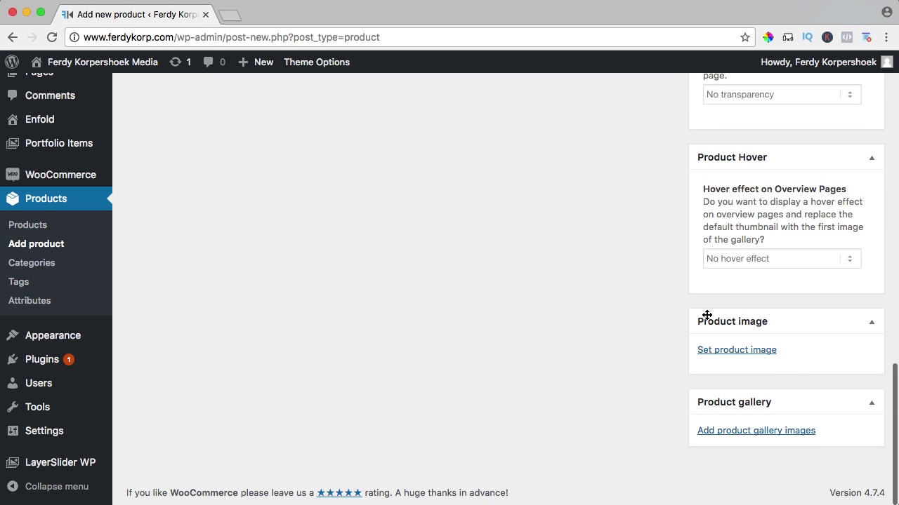
Upload the blue USB stick photo USB.jpg as the product image
left_click(726, 350)
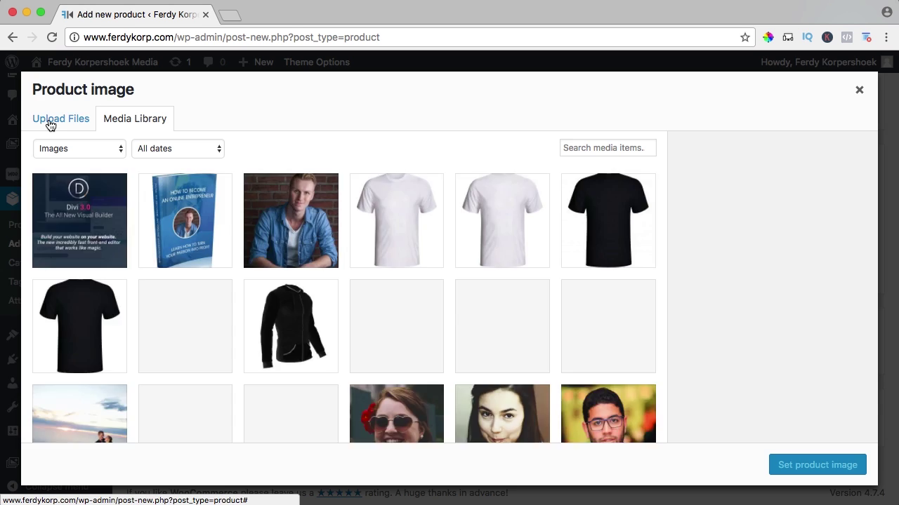
left_click(51, 121)
left_click(428, 298)
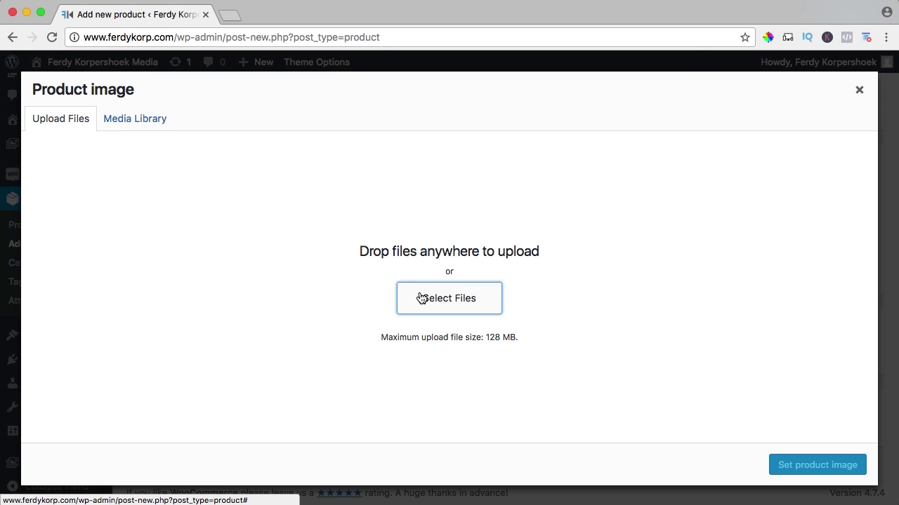
left_click(513, 224)
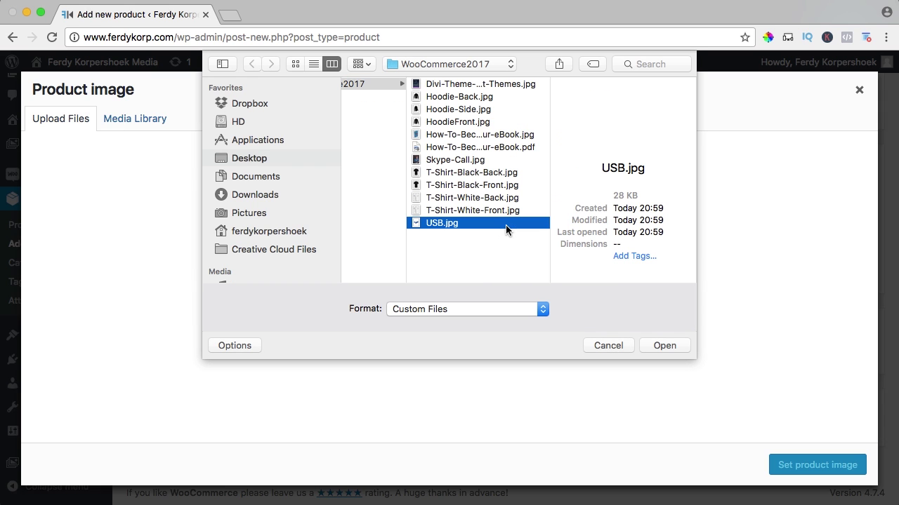
left_click(661, 345)
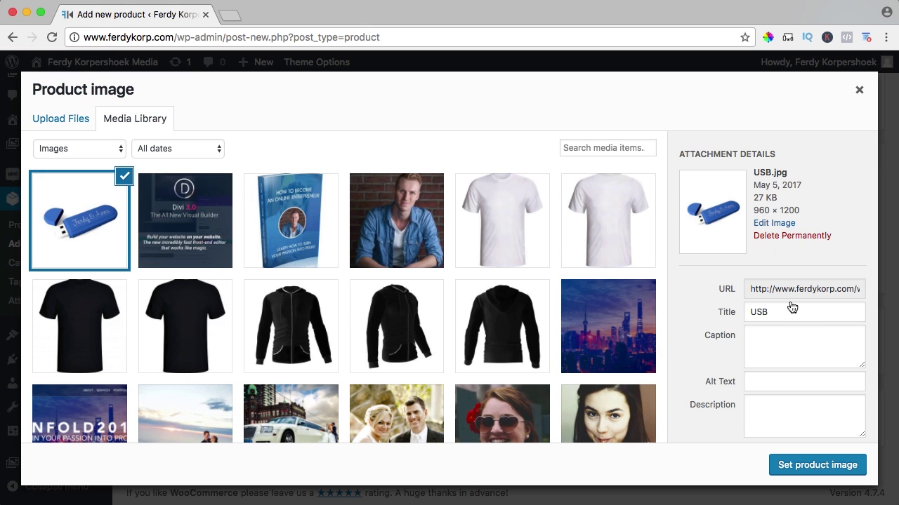
Give the image alt text 'USB' and set it as the product image
left_click(792, 307)
key("super+a")
key("super+c")
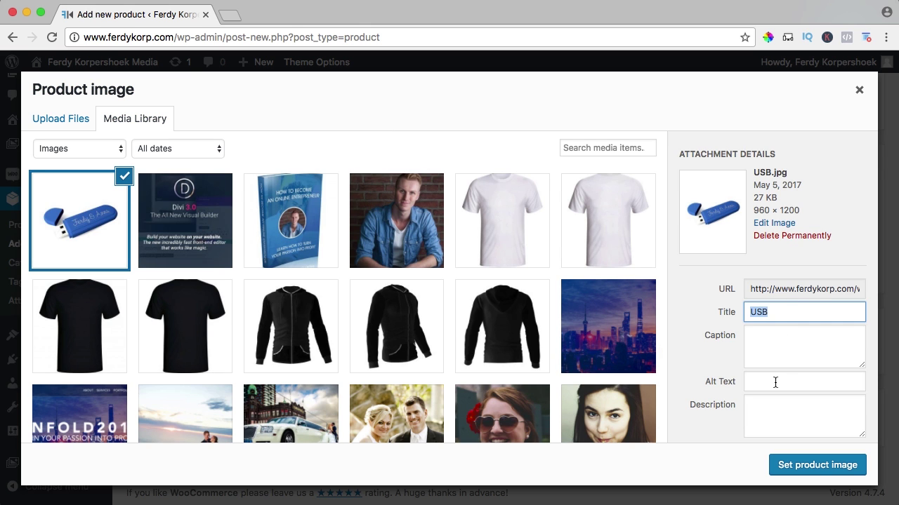
left_click(775, 382)
key("super+v")
left_click(817, 465)
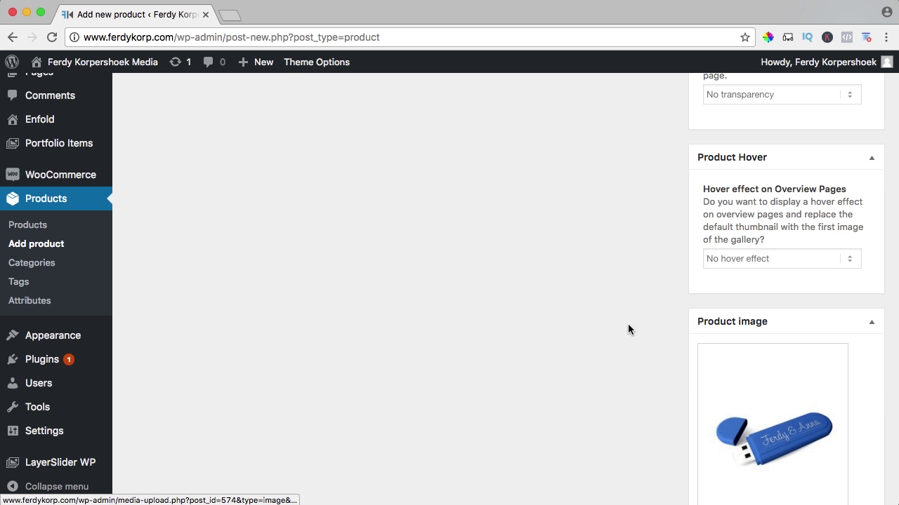
scroll(638, 326, "down", 3)
Publish USB Stick under Merchandise and open its live product page
scroll(650, 327, "up", 10)
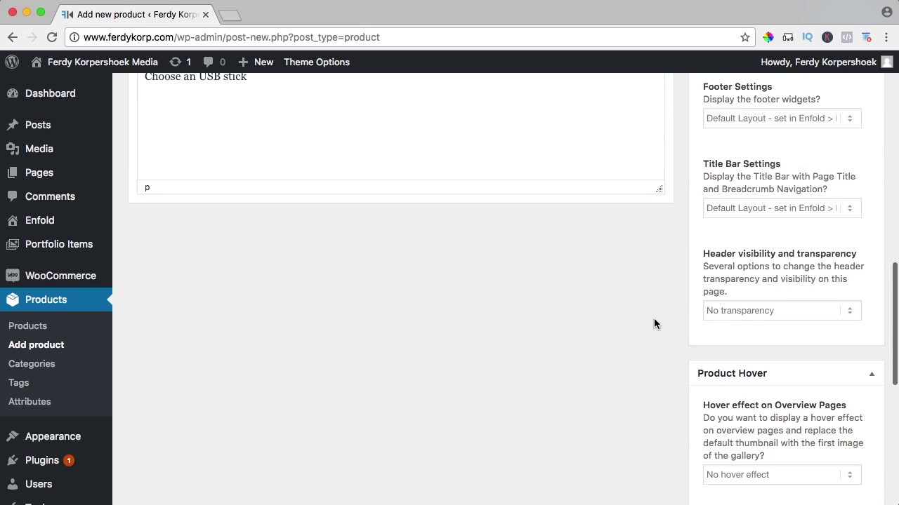
scroll(669, 313, "up", 3)
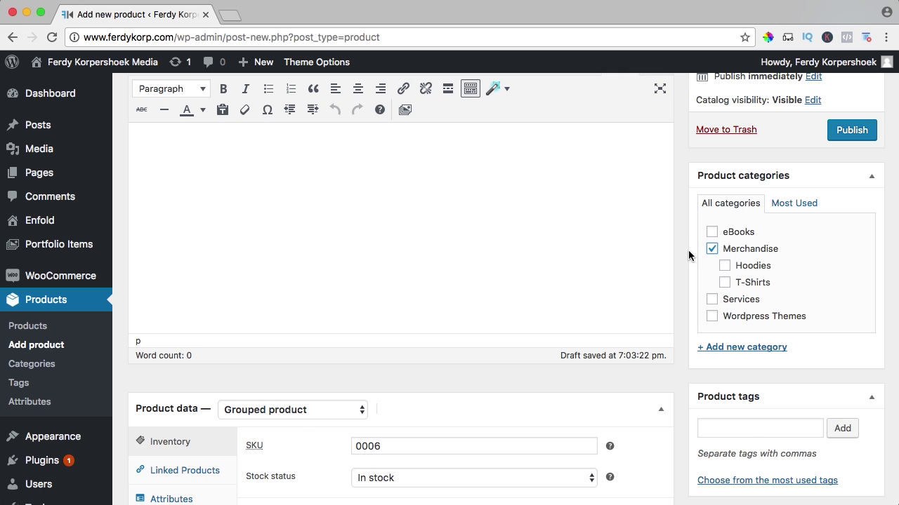
scroll(688, 249, "up", 5)
left_click(844, 289)
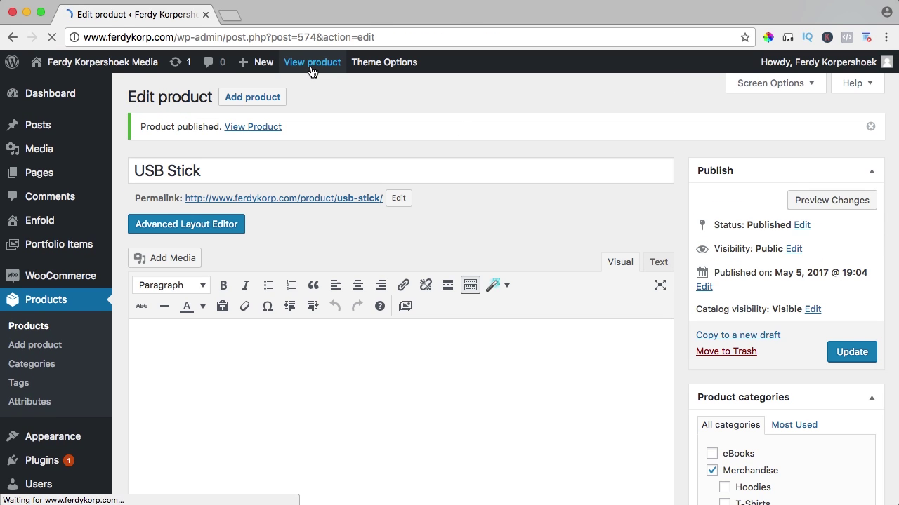
left_click(310, 64, "super")
Review the live USB Stick product page, then return to the product editor
left_click(287, 14)
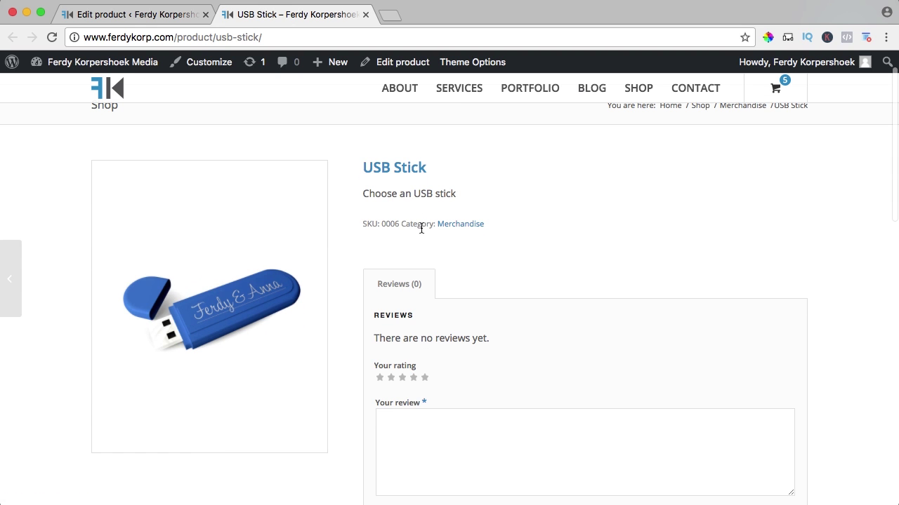
scroll(435, 241, "down", 3)
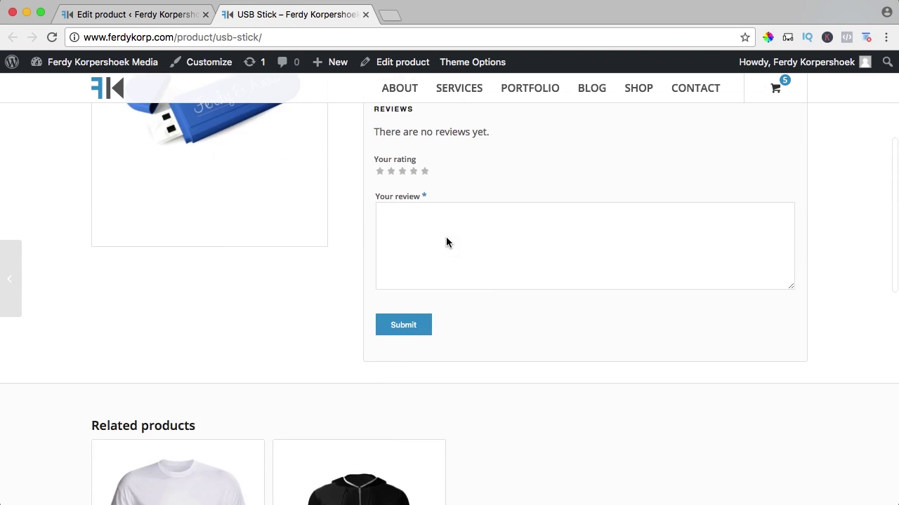
scroll(447, 243, "up", 4)
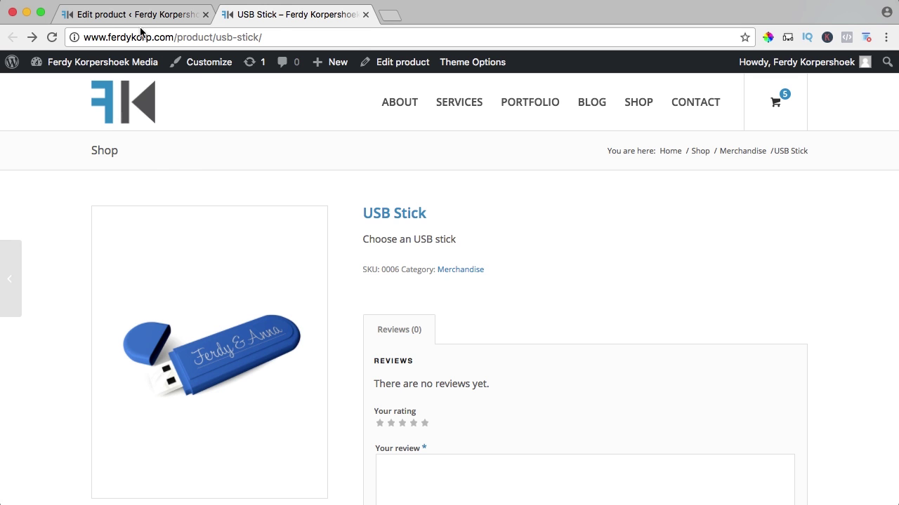
left_click(118, 15)
Create a new product draft titled 'USB Stick 32 GB' filed under Merchandise
mouse_move(244, 64)
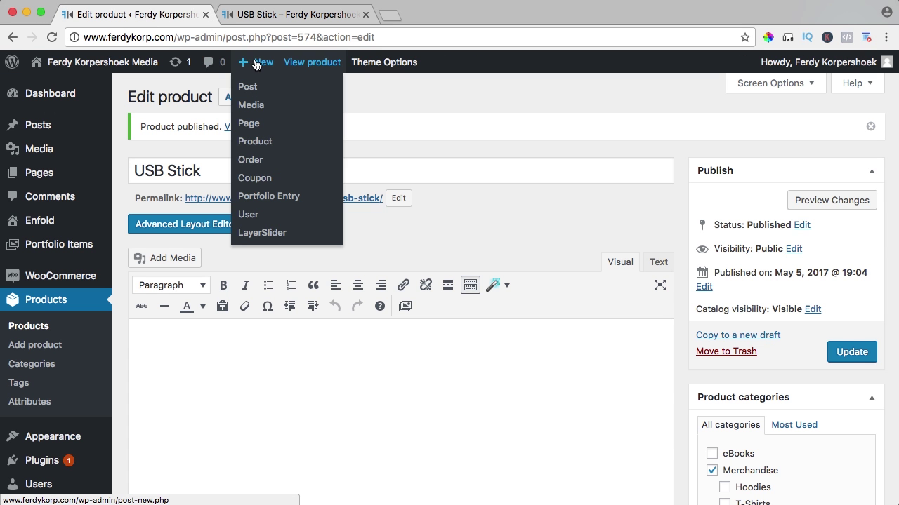
left_click(255, 143)
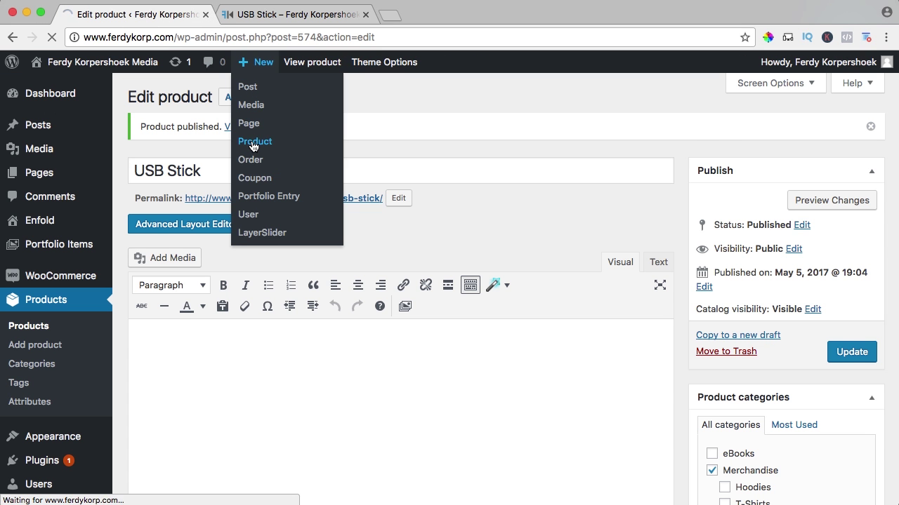
type("USB Stick 32 GB")
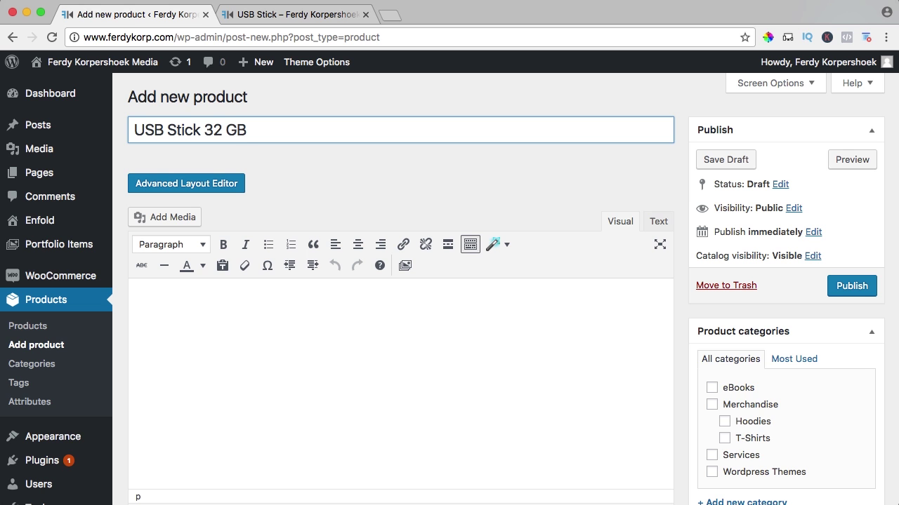
scroll(363, 168, "down", 5)
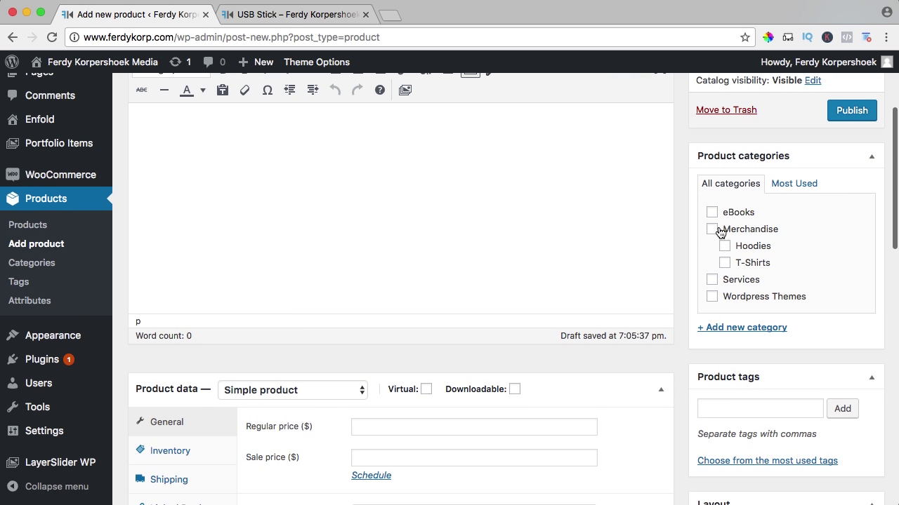
left_click(712, 229)
scroll(407, 249, "down", 3)
scroll(407, 248, "down", 4)
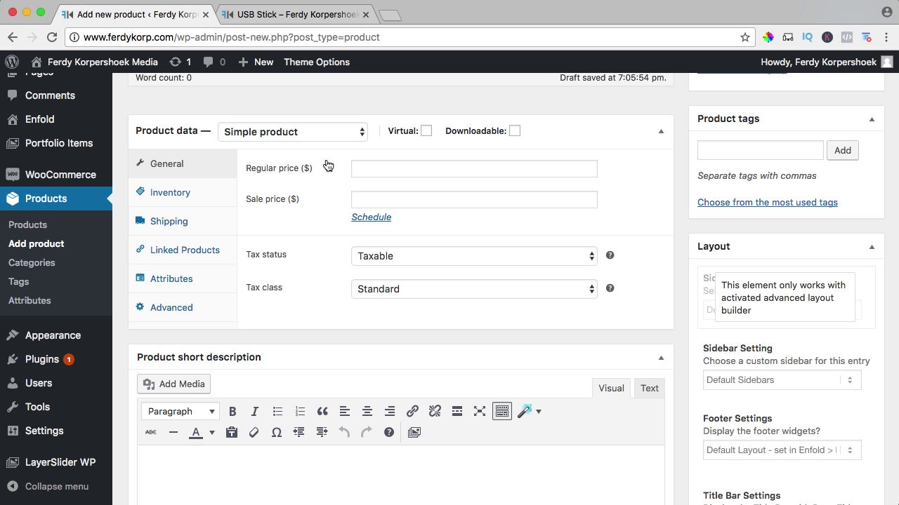
left_click(302, 16)
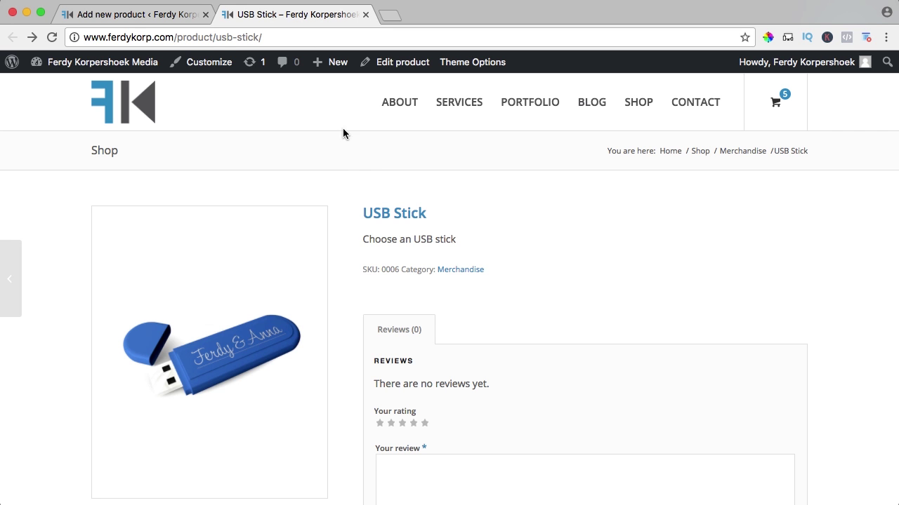
left_click(173, 17)
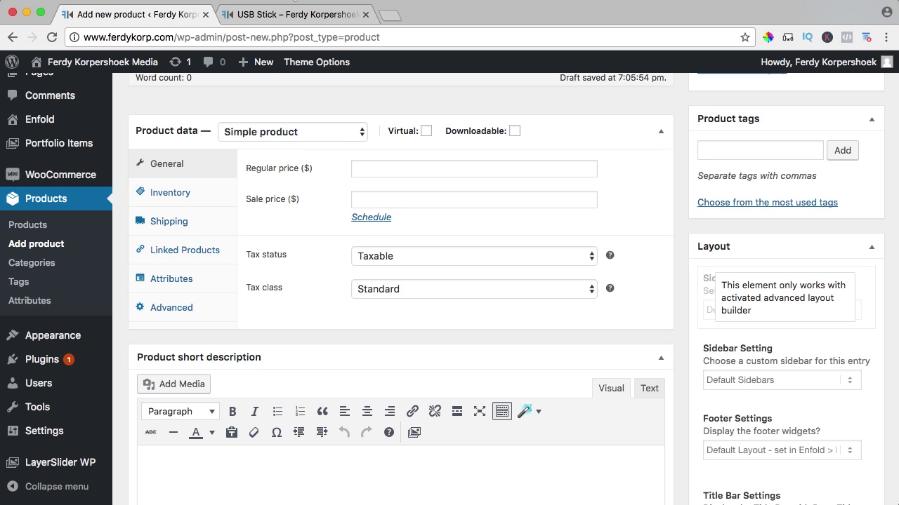
Set the new product's regular price to 20
left_click(311, 19)
left_click(162, 20)
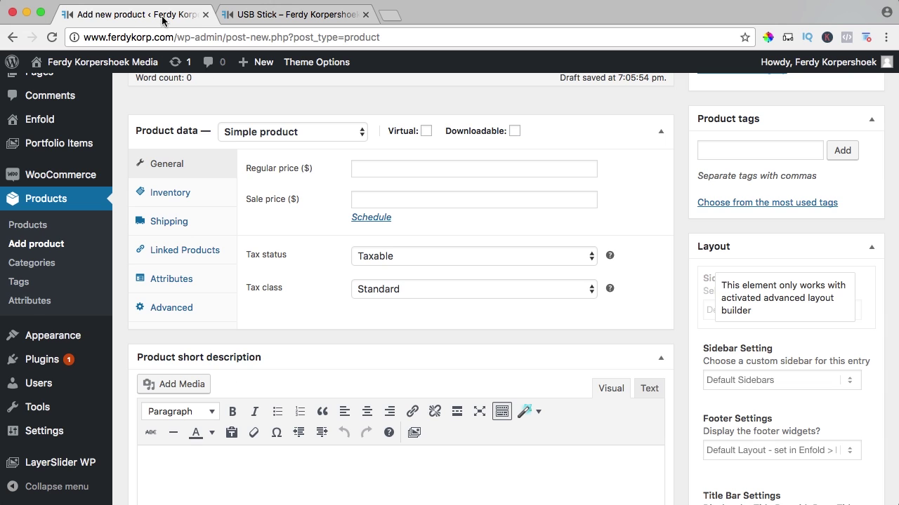
left_click(383, 176)
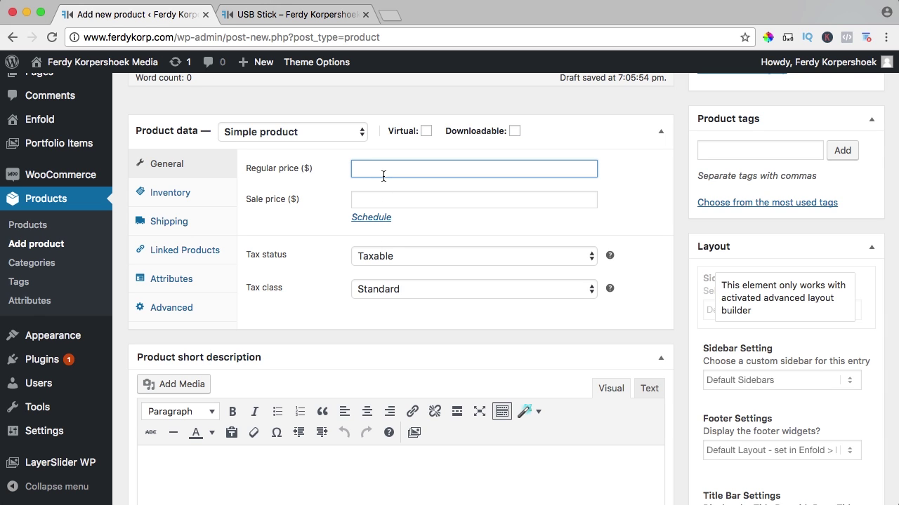
type("20")
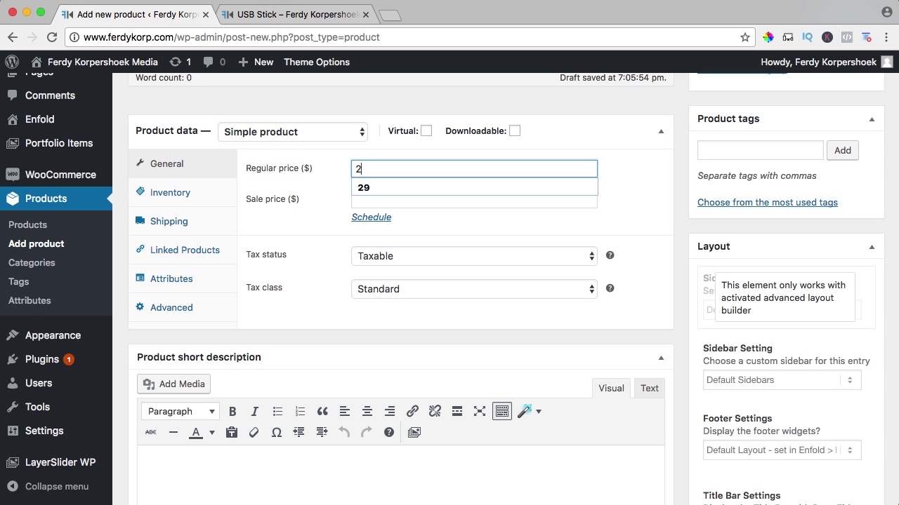
left_click(269, 176)
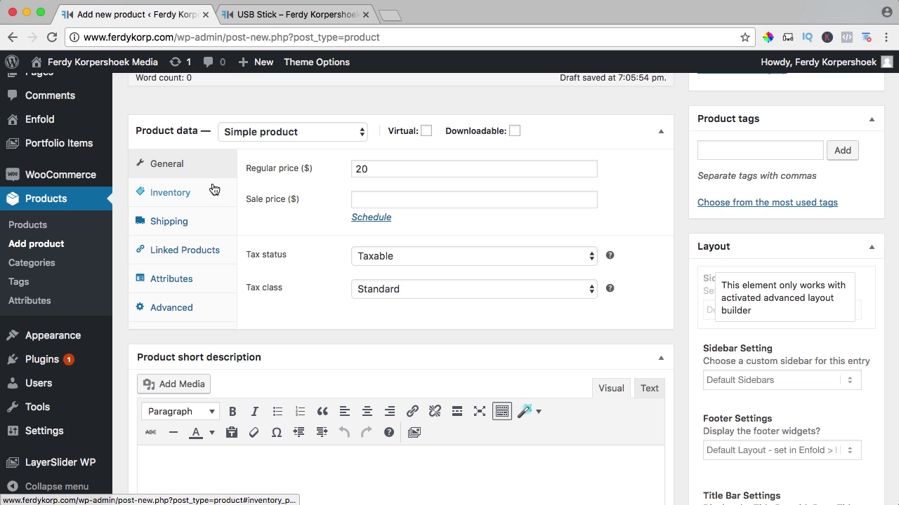
Review the Product data tabs and enter the short description '32 GB USB'
left_click(188, 195)
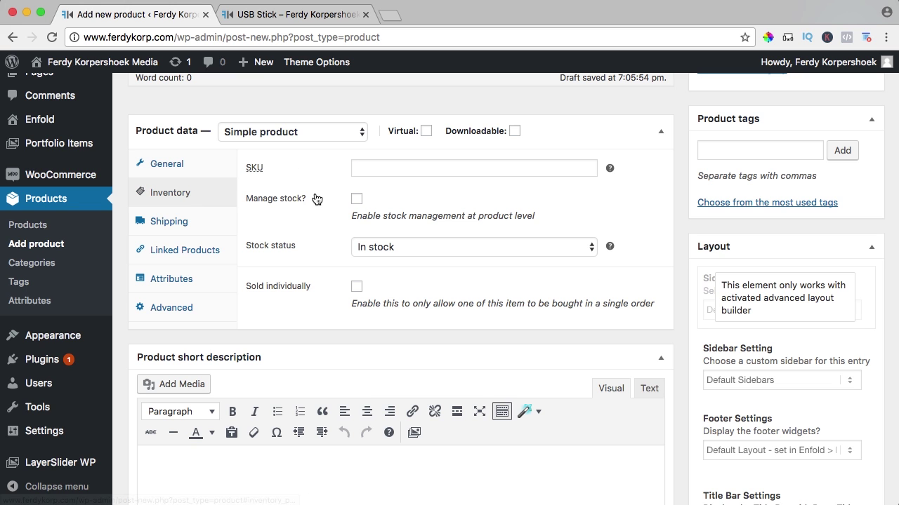
left_click(169, 223)
left_click(176, 252)
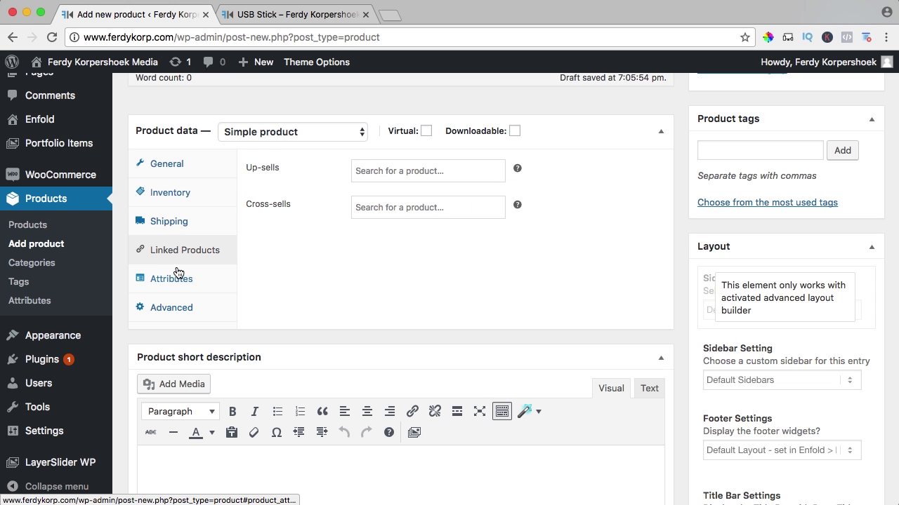
left_click(176, 278)
left_click(182, 308)
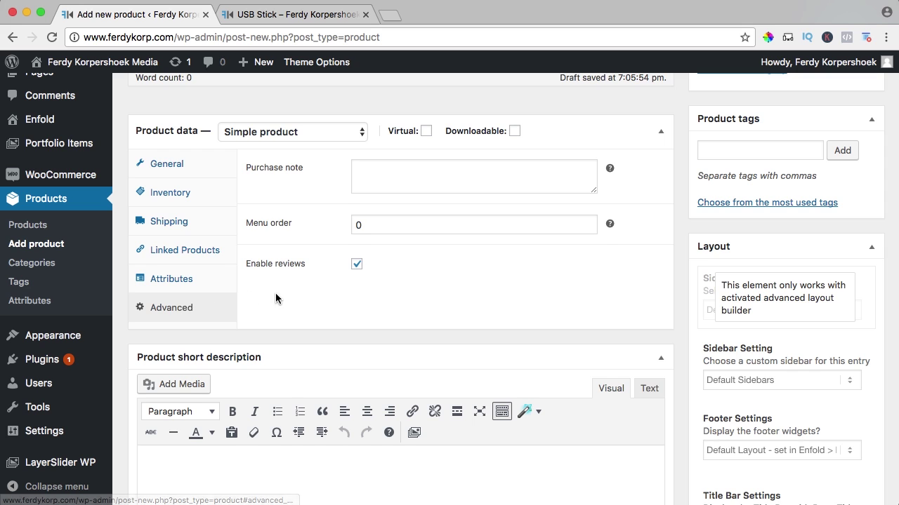
scroll(275, 293, "down", 5)
left_click(303, 250)
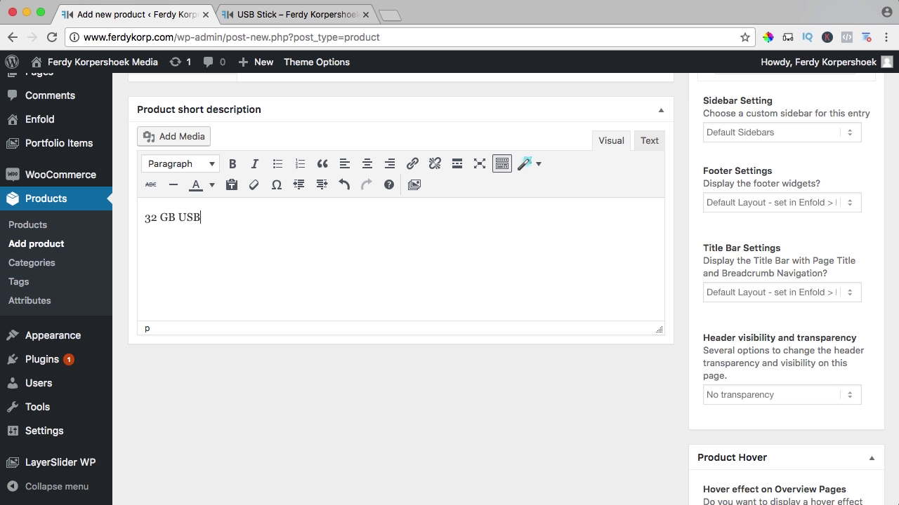
scroll(713, 414, "up", 15)
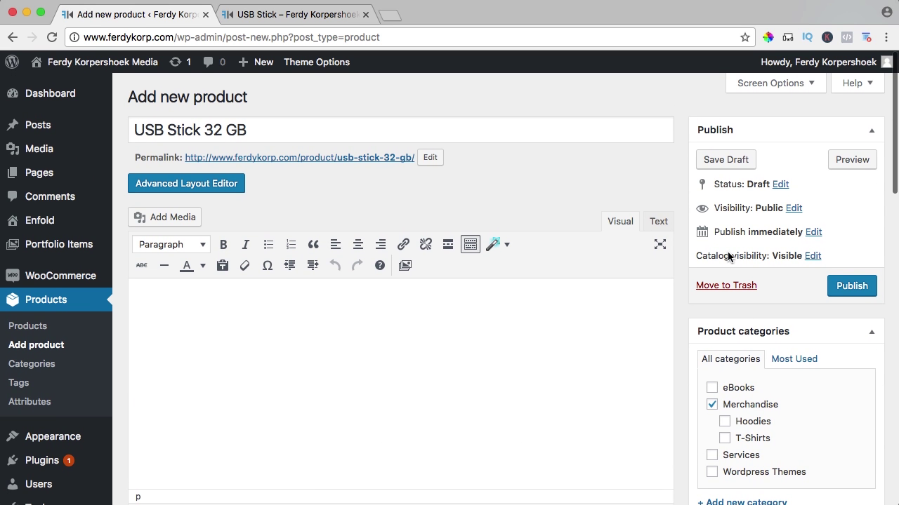
Set USB Stick 32 GB's catalog visibility to Hidden and publish it
left_click_drag(706, 256, 758, 257)
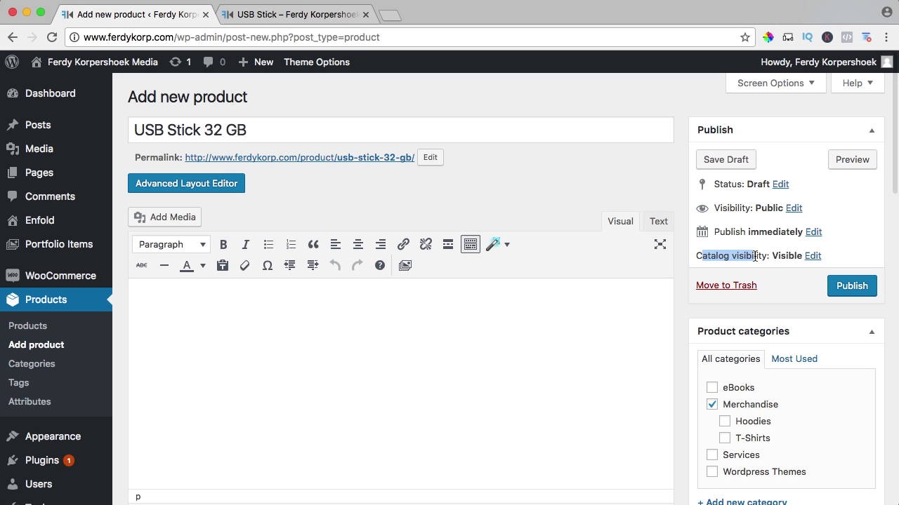
left_click(764, 257)
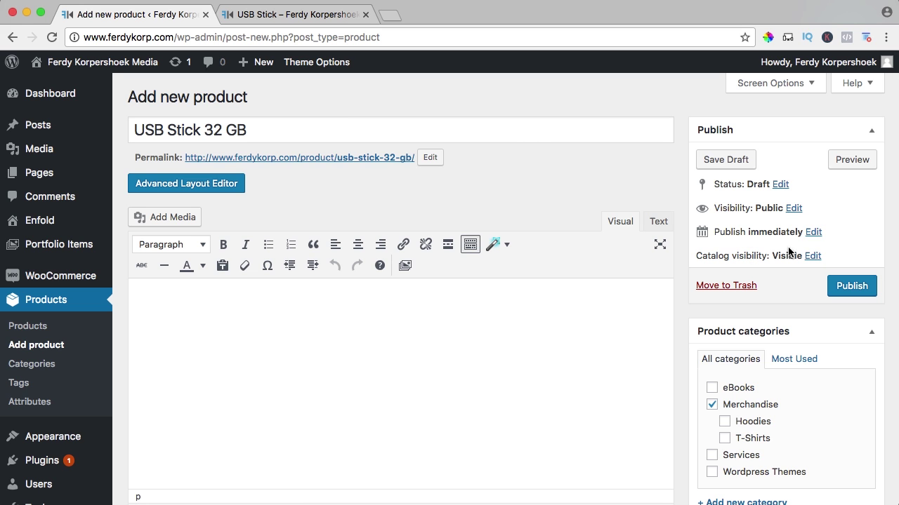
left_click(813, 256)
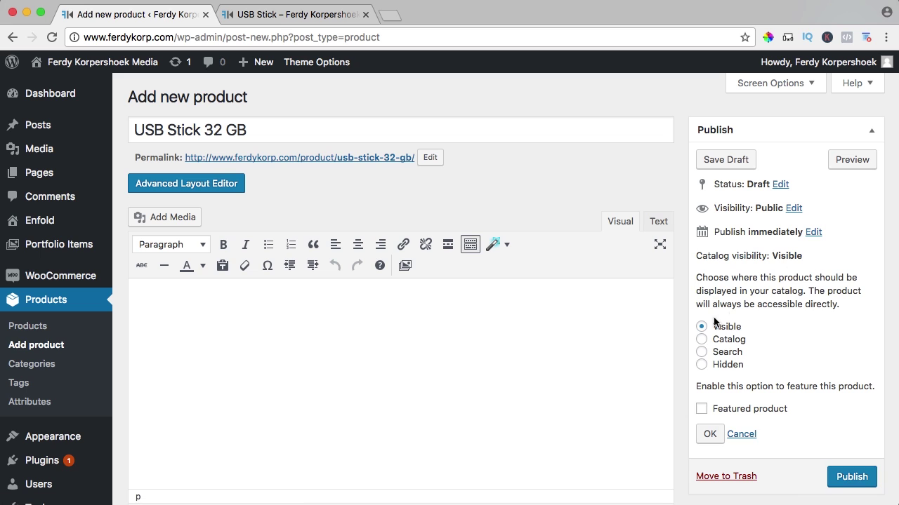
left_click(705, 364)
left_click(862, 479)
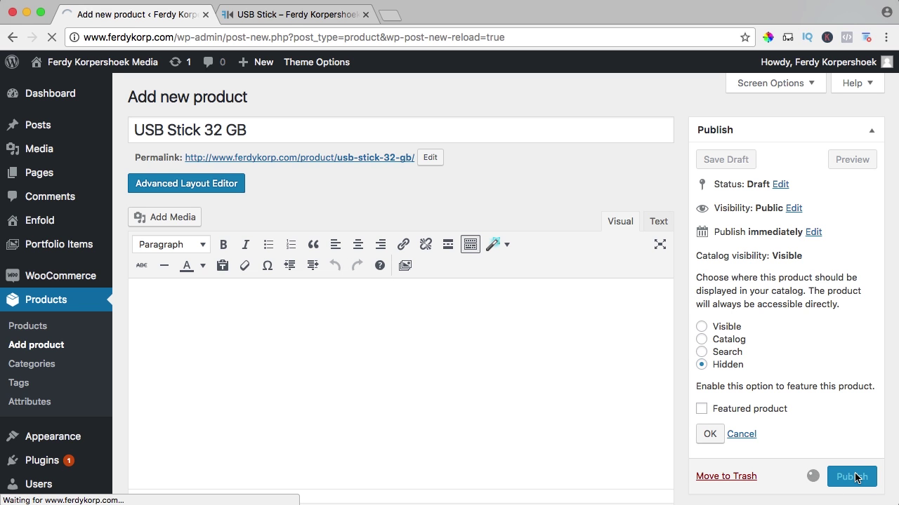
left_click(281, 14)
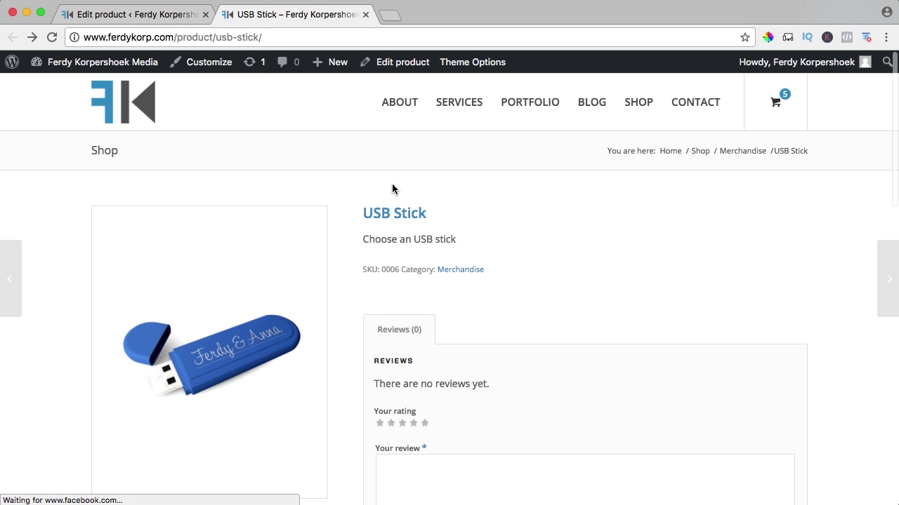
Add USB Stick 32 GB (#578) to USB Stick's grouped products and update it
scroll(391, 188, "down", 3)
scroll(392, 186, "up", 3)
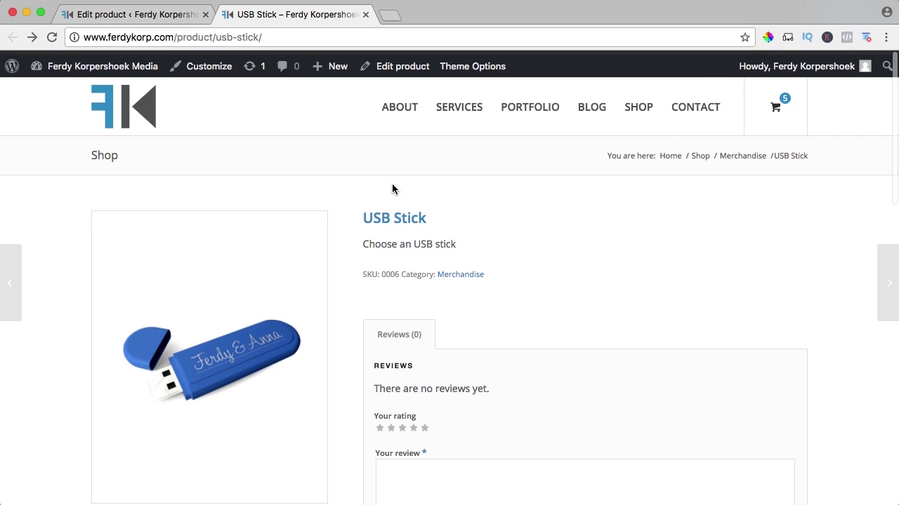
left_click(398, 66)
scroll(124, 246, "down", 5)
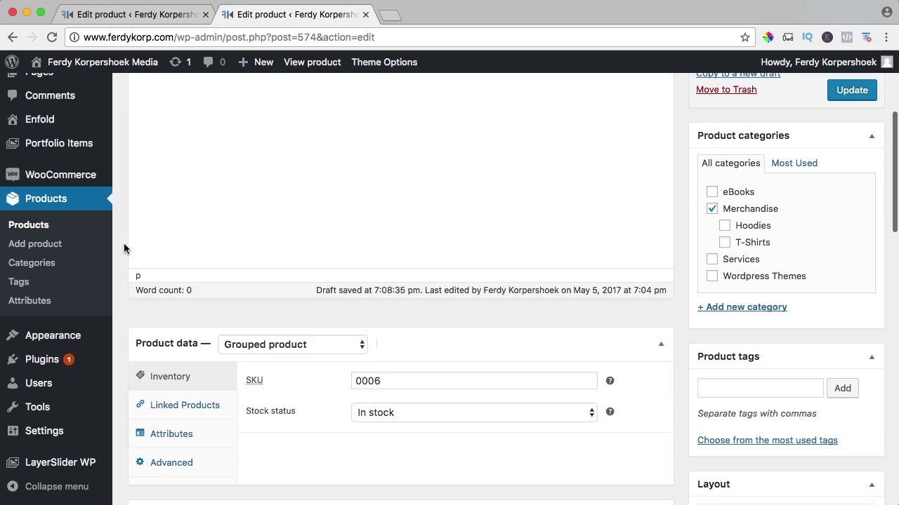
scroll(125, 246, "down", 2)
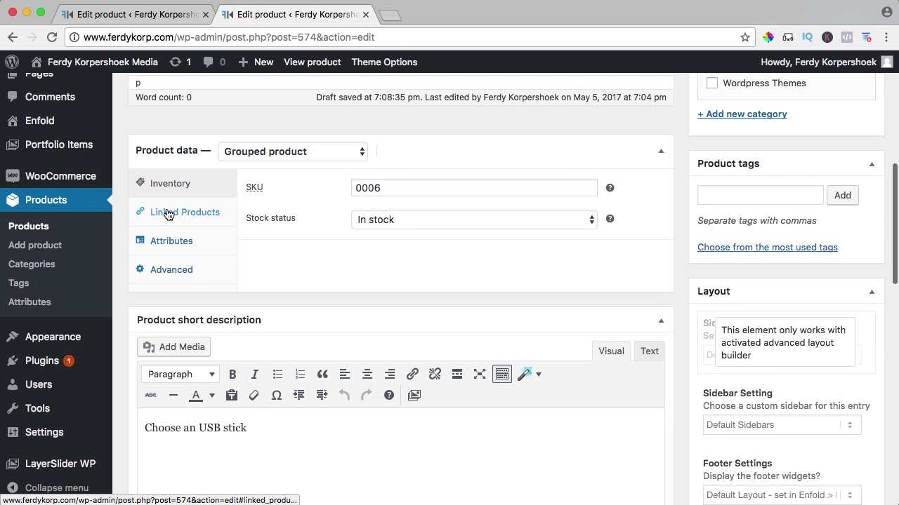
left_click(186, 216)
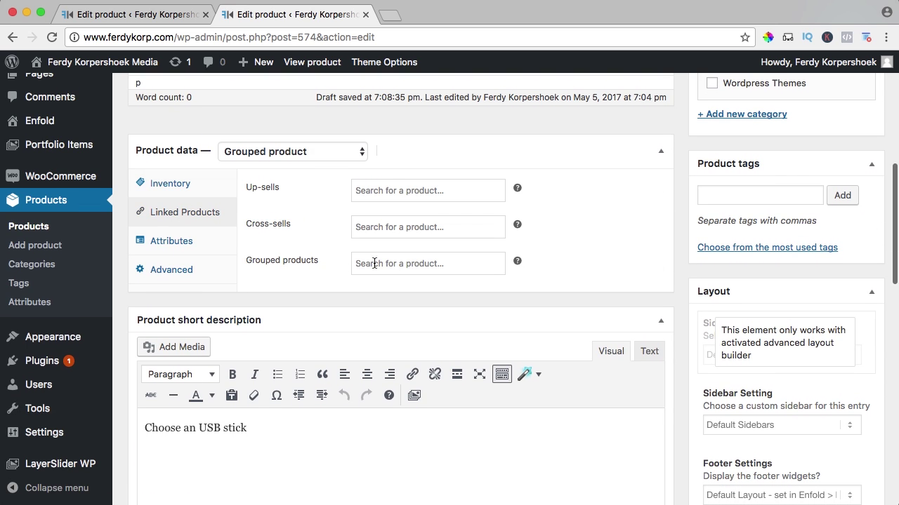
left_click(410, 264)
type("usb")
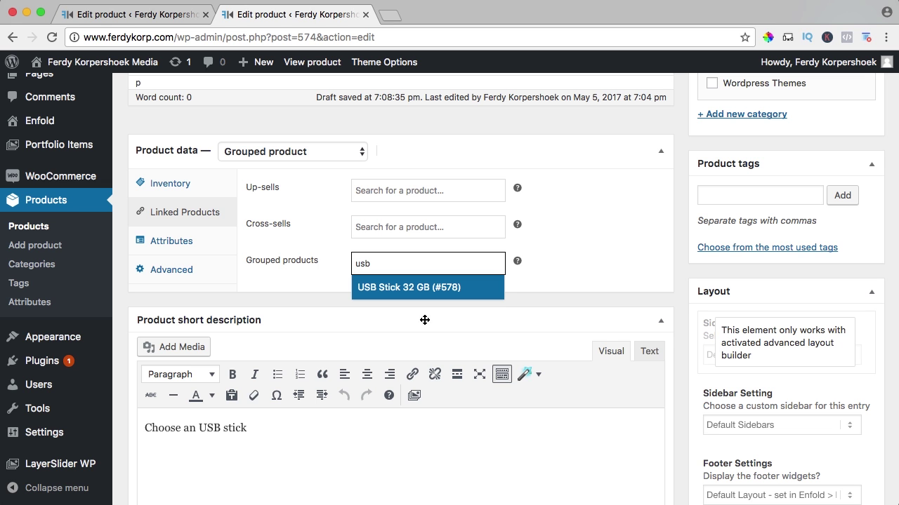
left_click(415, 288)
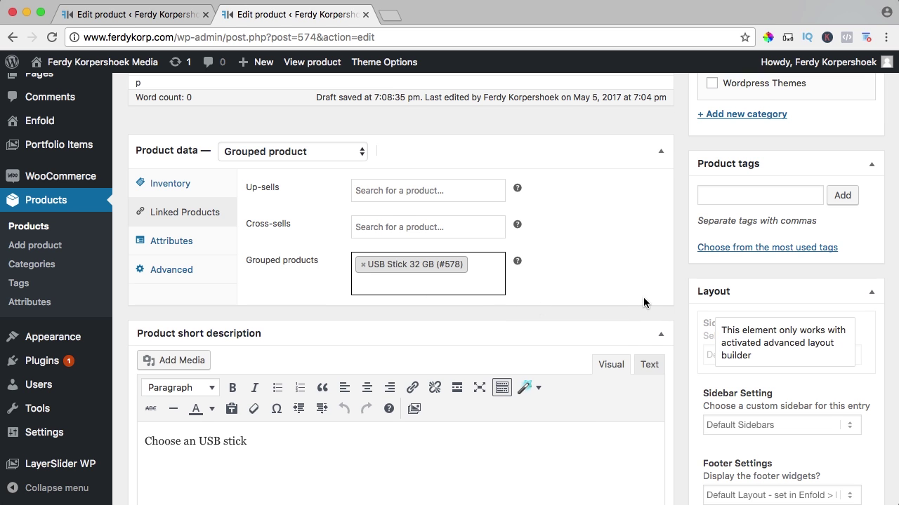
scroll(644, 302, "up", 10)
left_click(839, 314)
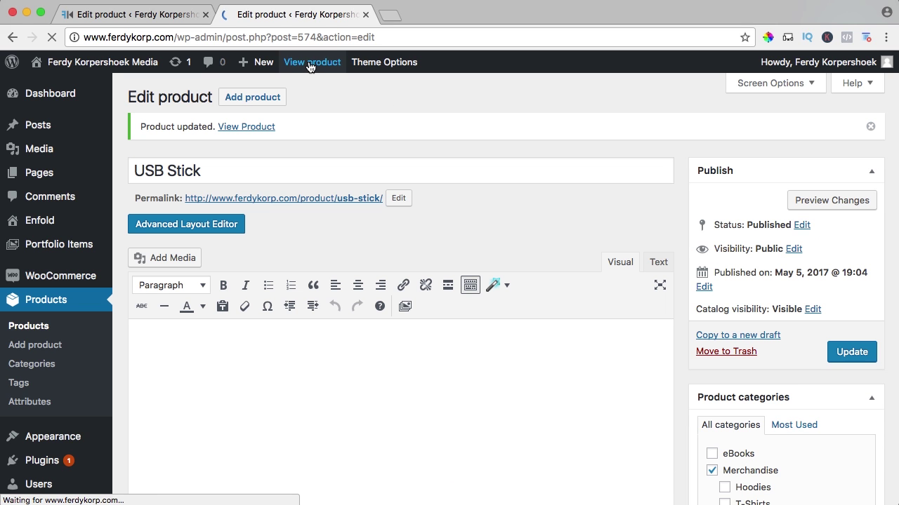
Confirm USB Stick 32 GB shows at $20.00, copy its title, and start a new product
left_click(310, 64)
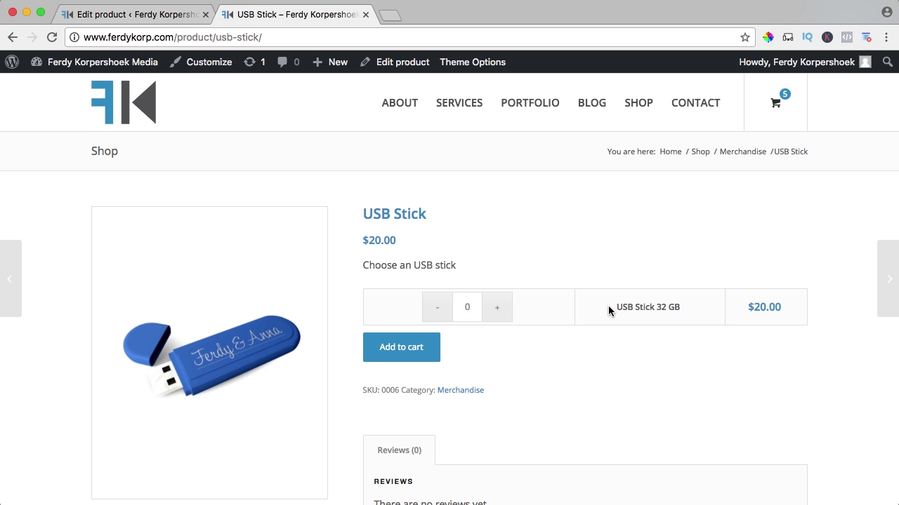
left_click_drag(608, 305, 650, 308)
left_click(163, 17)
left_click(226, 171)
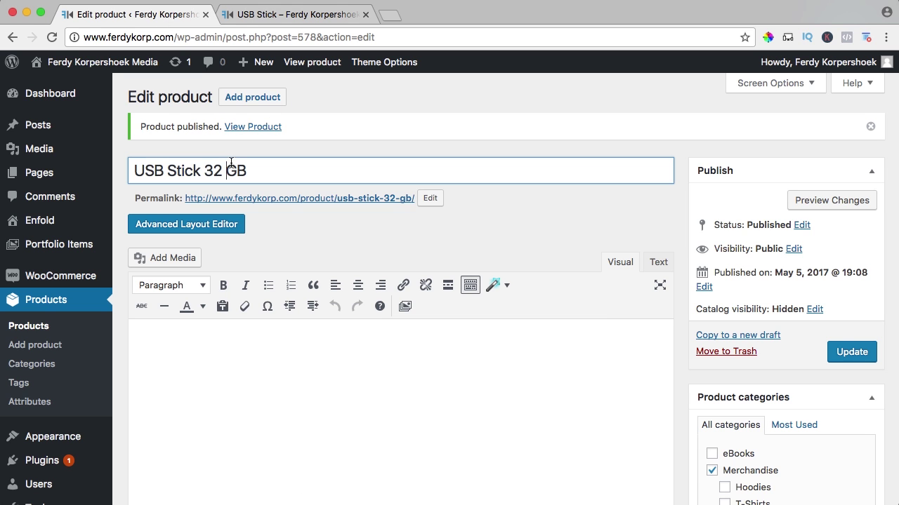
key("super+a")
key("super+c")
left_click(247, 98)
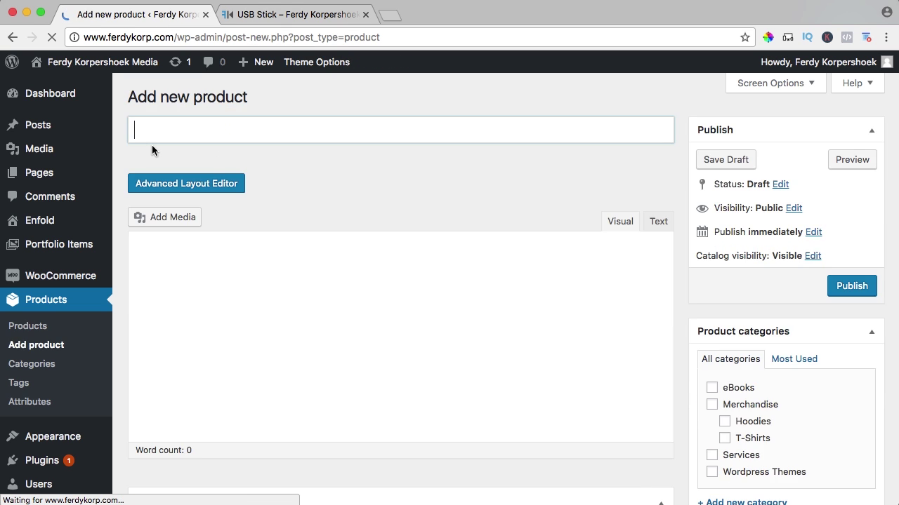
Title the new product 'USB Stick 64 GB' and set its regular price to 35
key("super+v")
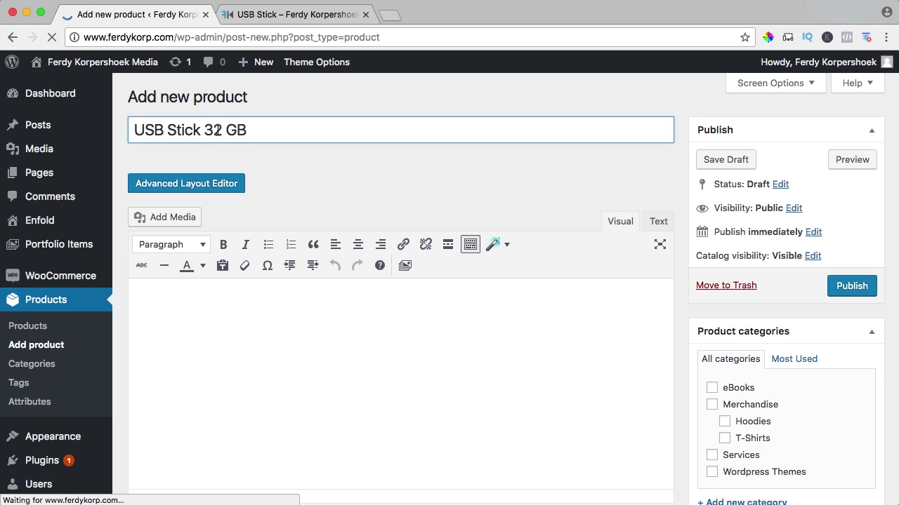
left_click(217, 131)
key("BackSpace")
key("BackSpace")
type("64")
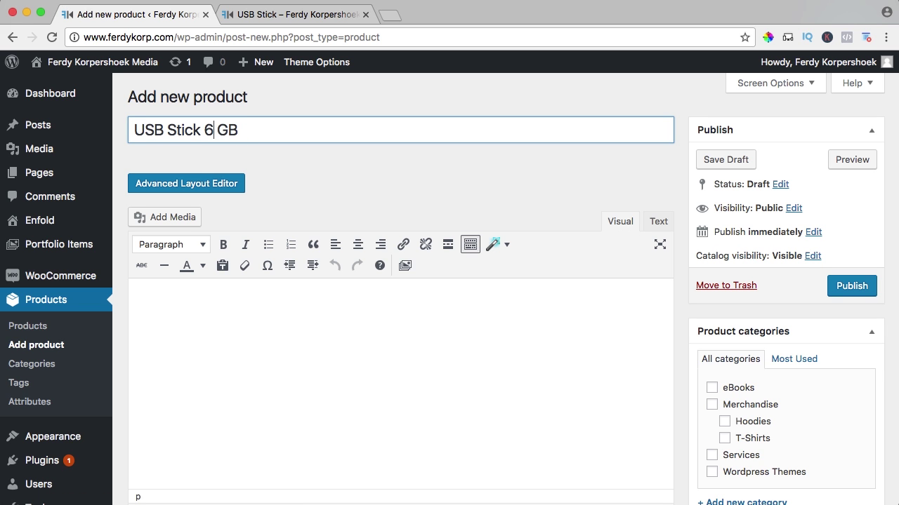
scroll(307, 160, "down", 10)
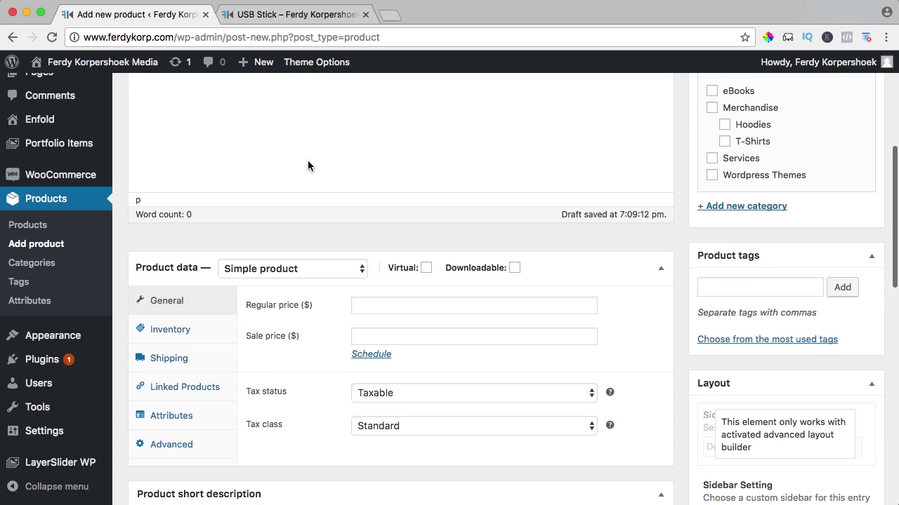
left_click(377, 158)
type("35")
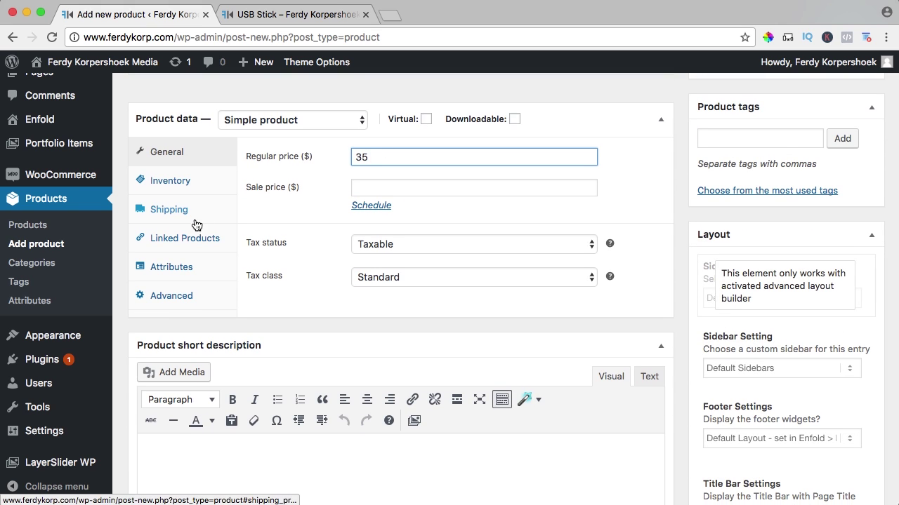
Set the catalog visibility to Hidden and publish the USB Stick 64 GB product
scroll(440, 253, "down", 5)
scroll(744, 257, "up", 15)
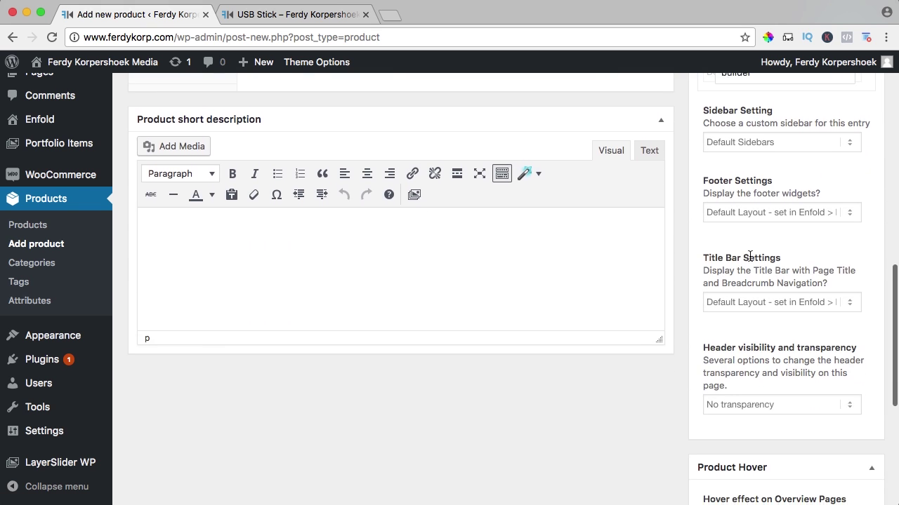
left_click(813, 257)
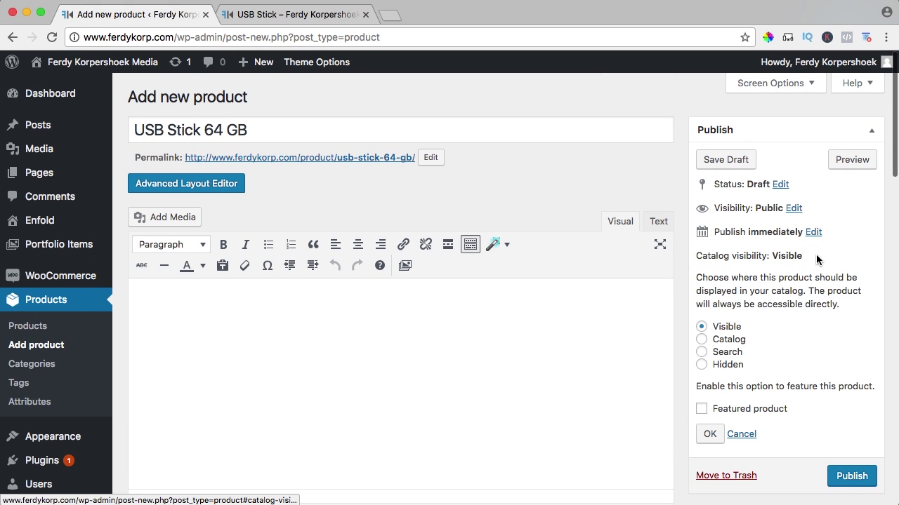
left_click(845, 477)
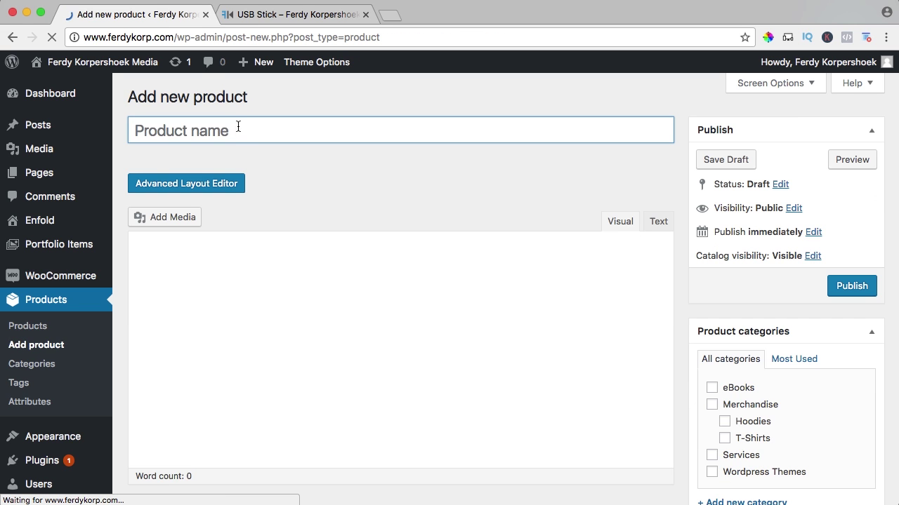
Title the new product 'USB Stick 128 GB' and set its regular price to 45
key("super+v")
key("Left")
key("Left")
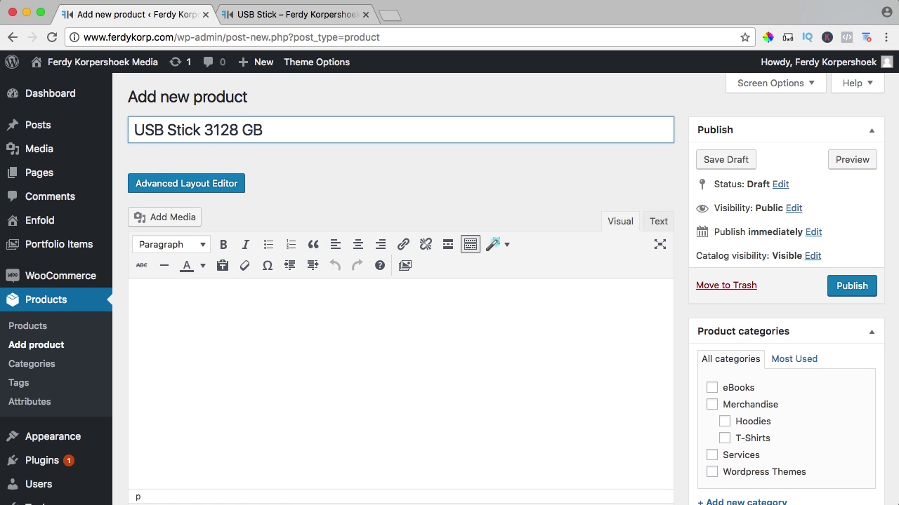
scroll(276, 190, "down", 10)
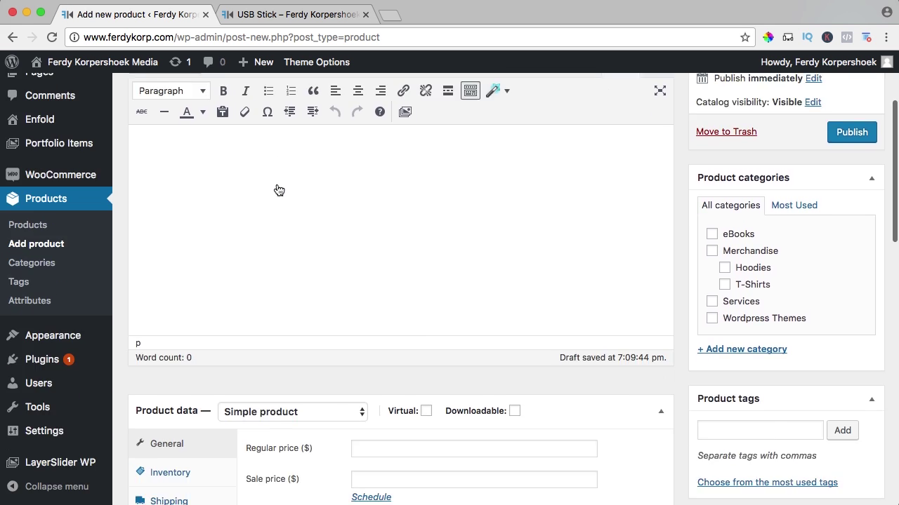
left_click(383, 185)
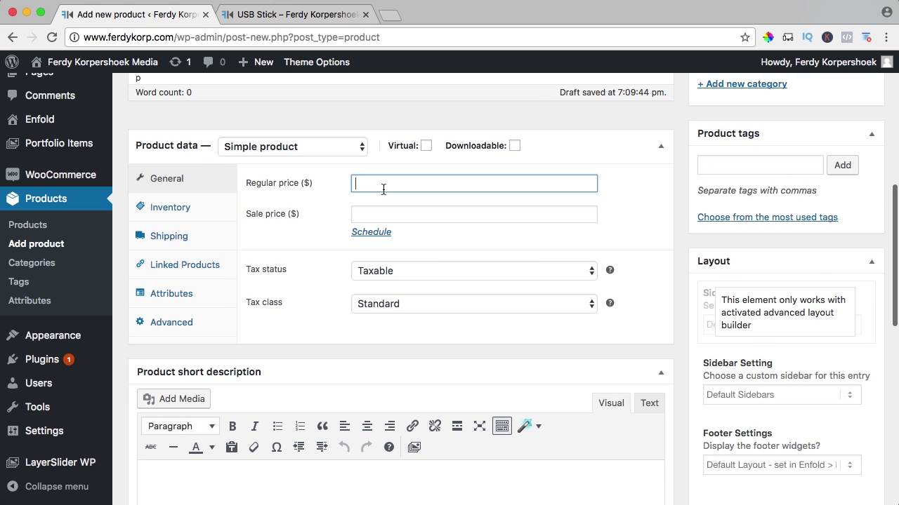
type("45")
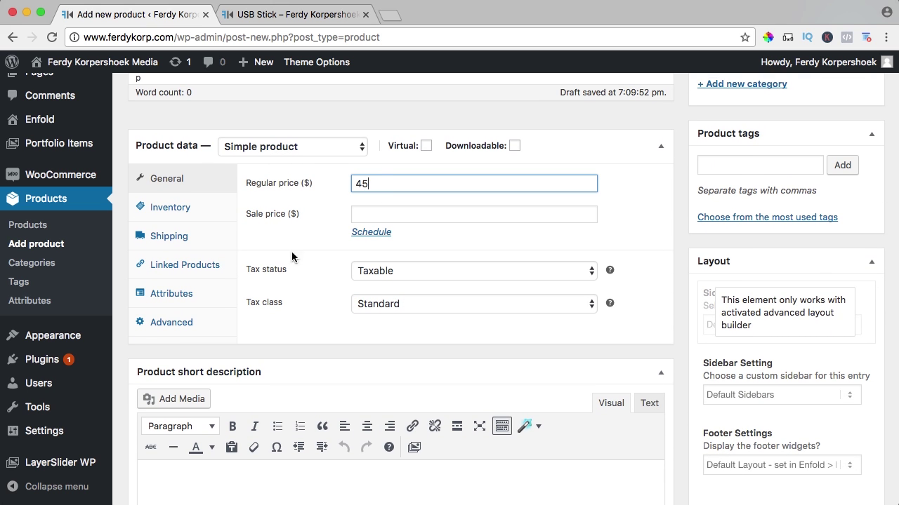
Make the 128 GB product's catalog visibility Hidden, publish it, and return to the USB Stick page
scroll(302, 253, "down", 9)
scroll(676, 293, "up", 6)
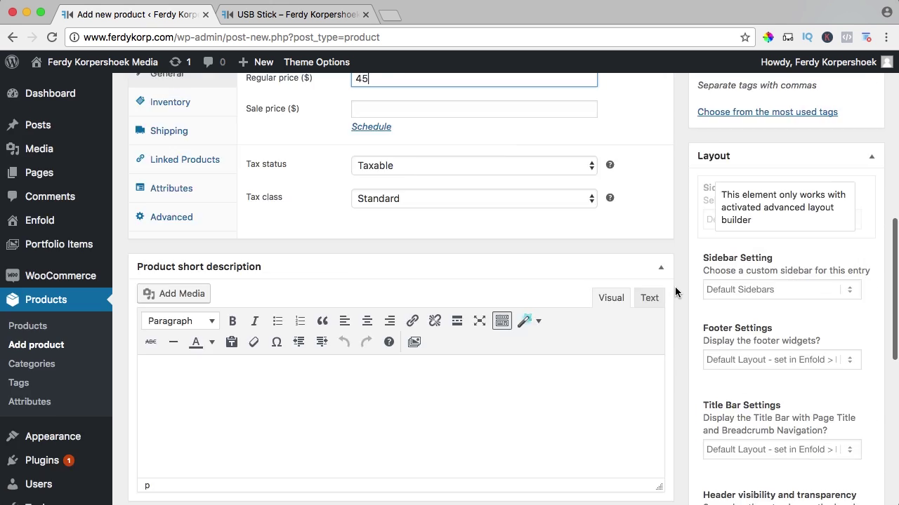
scroll(676, 292, "up", 10)
left_click(813, 256)
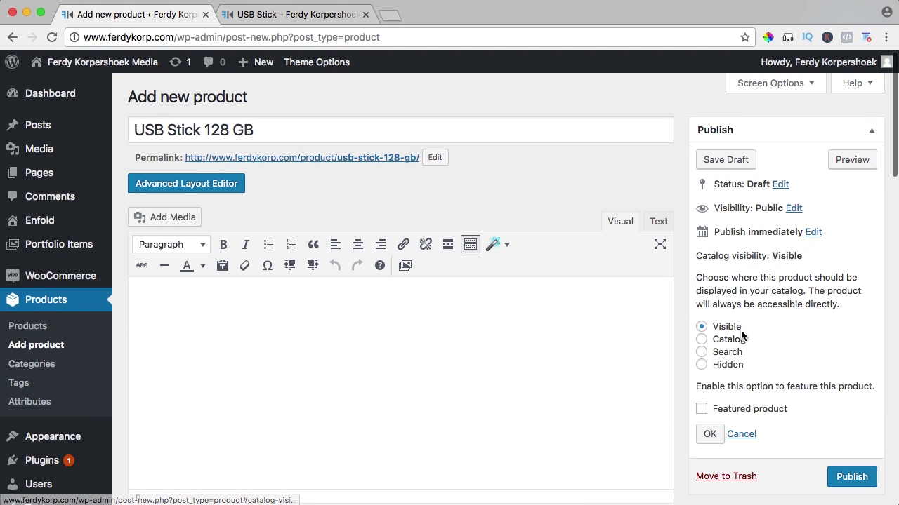
left_click(710, 433)
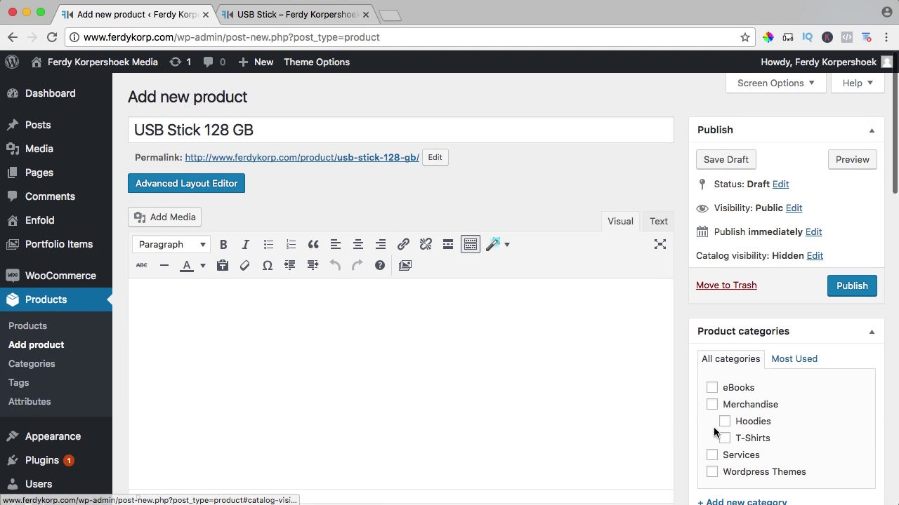
left_click(852, 286)
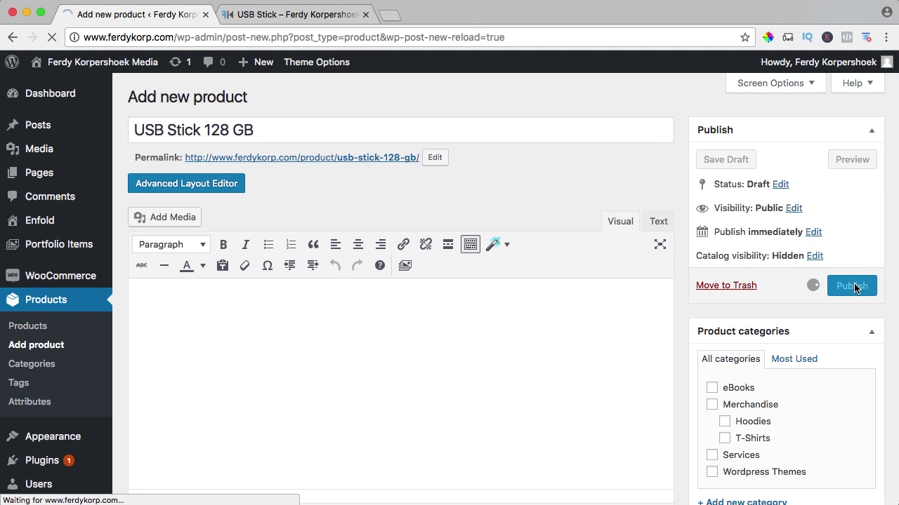
left_click(310, 15)
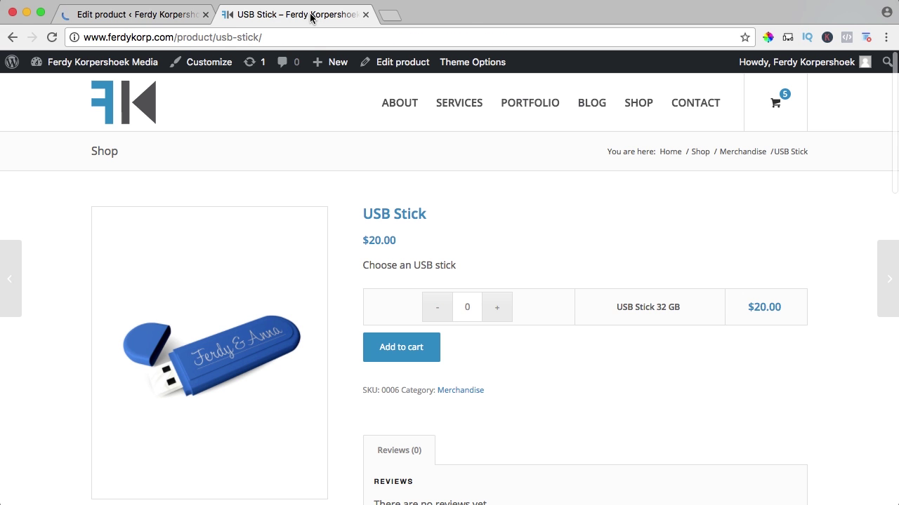
In the USB Stick product's Linked Products, add USB Stick 64 GB and USB Stick 128 GB as grouped products
left_click(398, 65)
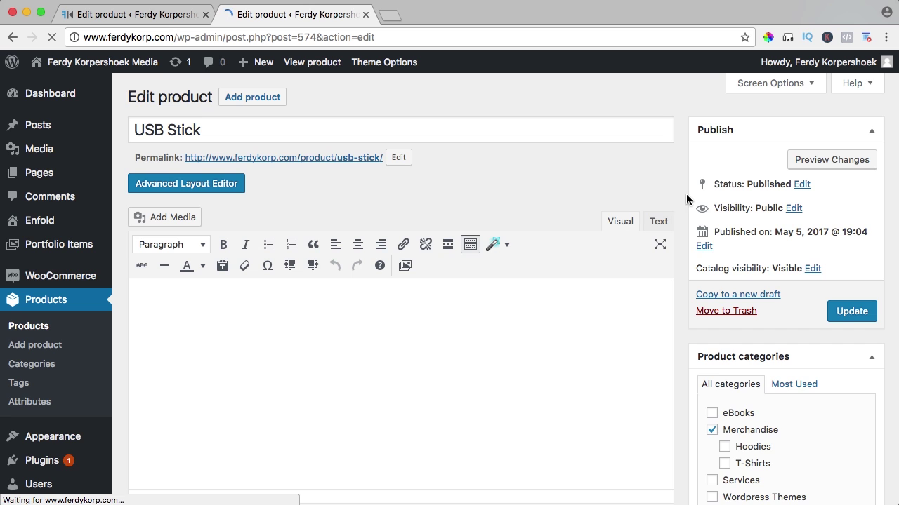
scroll(684, 197, "down", 10)
scroll(680, 193, "down", 3)
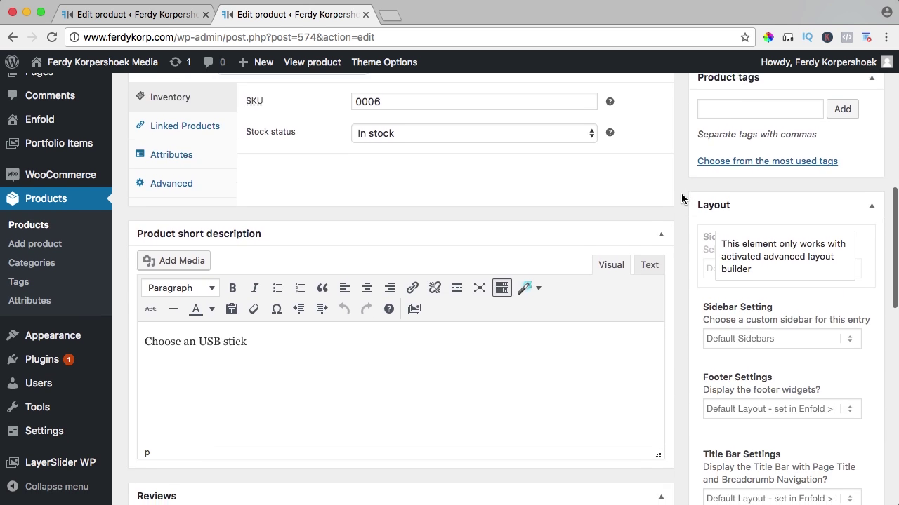
left_click(211, 111)
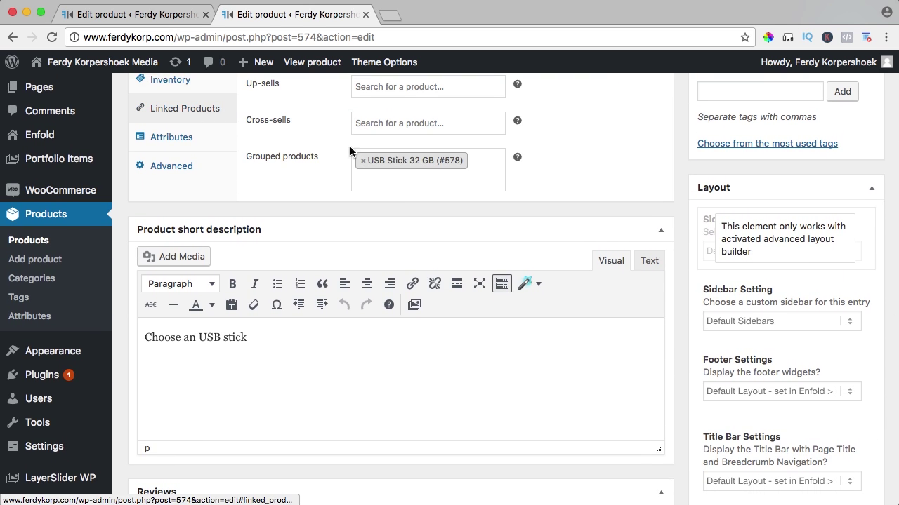
left_click(421, 175)
type("usb")
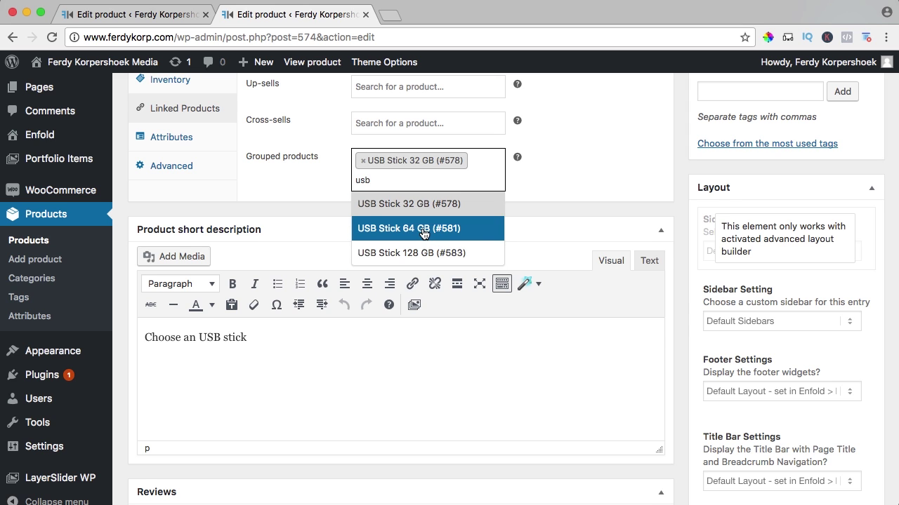
left_click(424, 233)
type("usb")
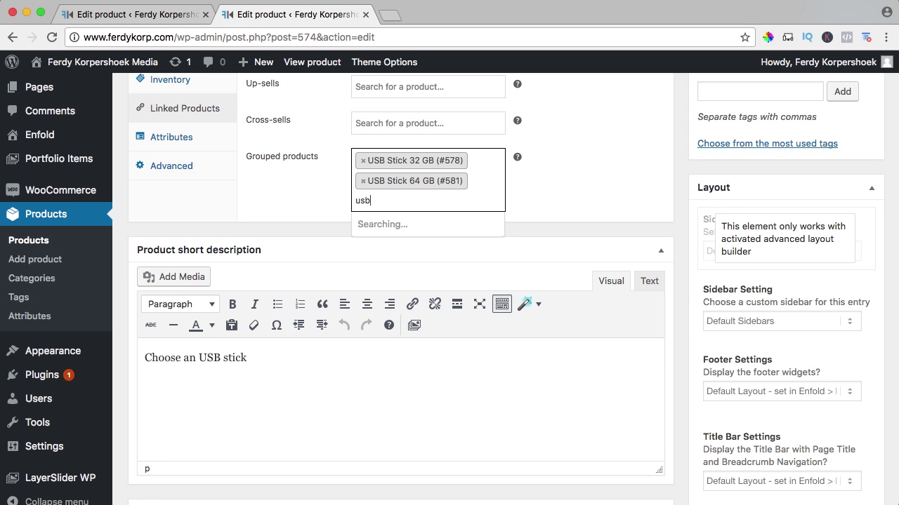
left_click(404, 271)
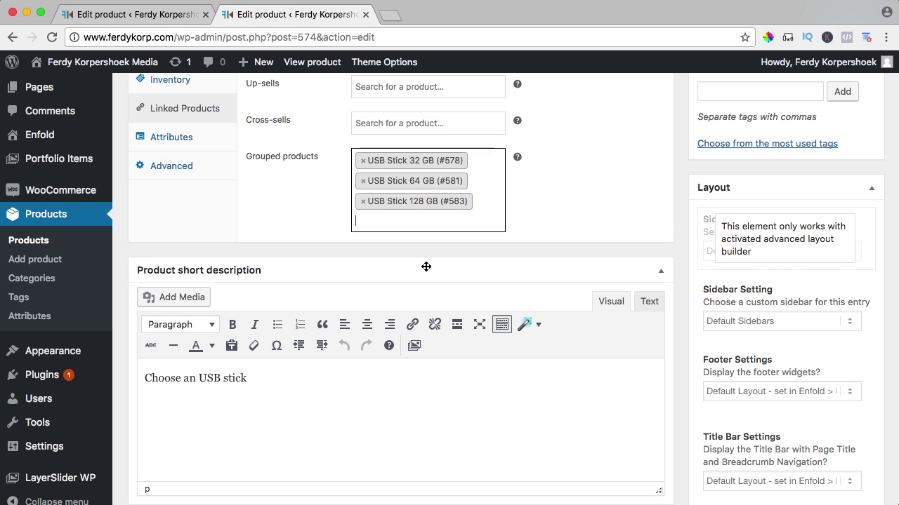
scroll(663, 272, "up", 10)
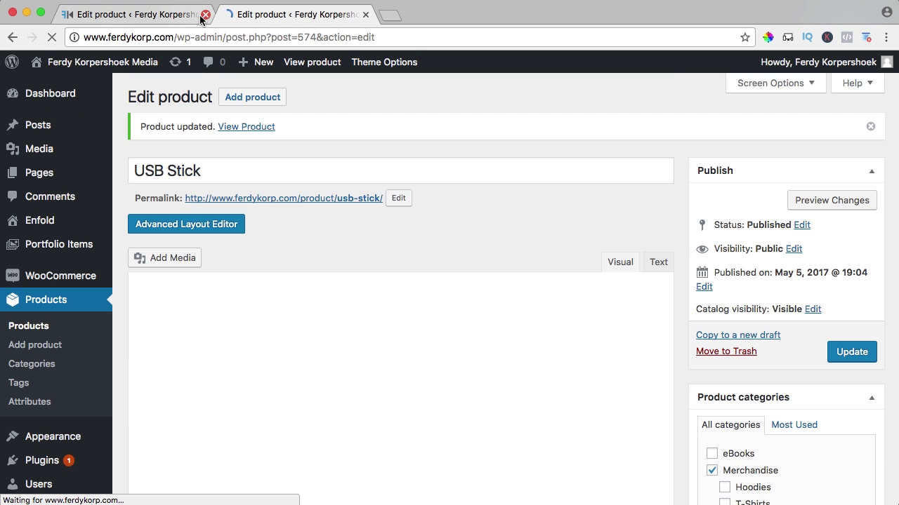
left_click(205, 14)
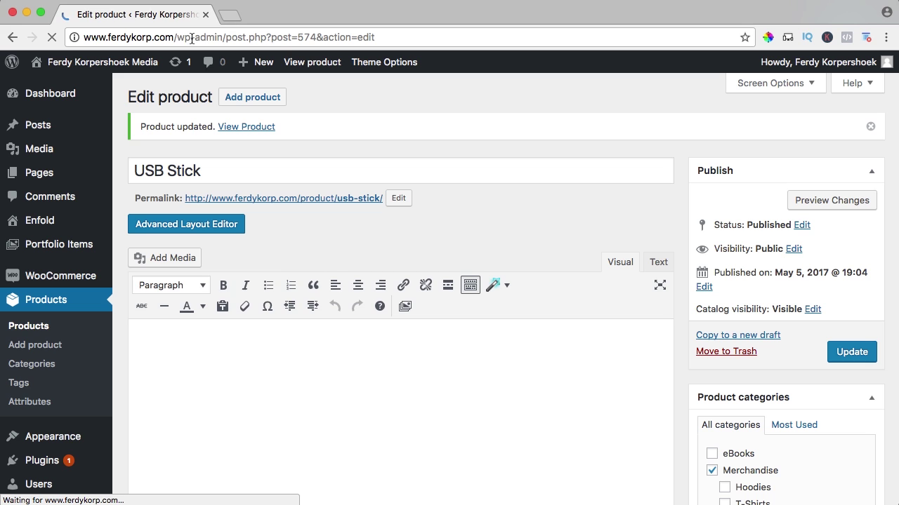